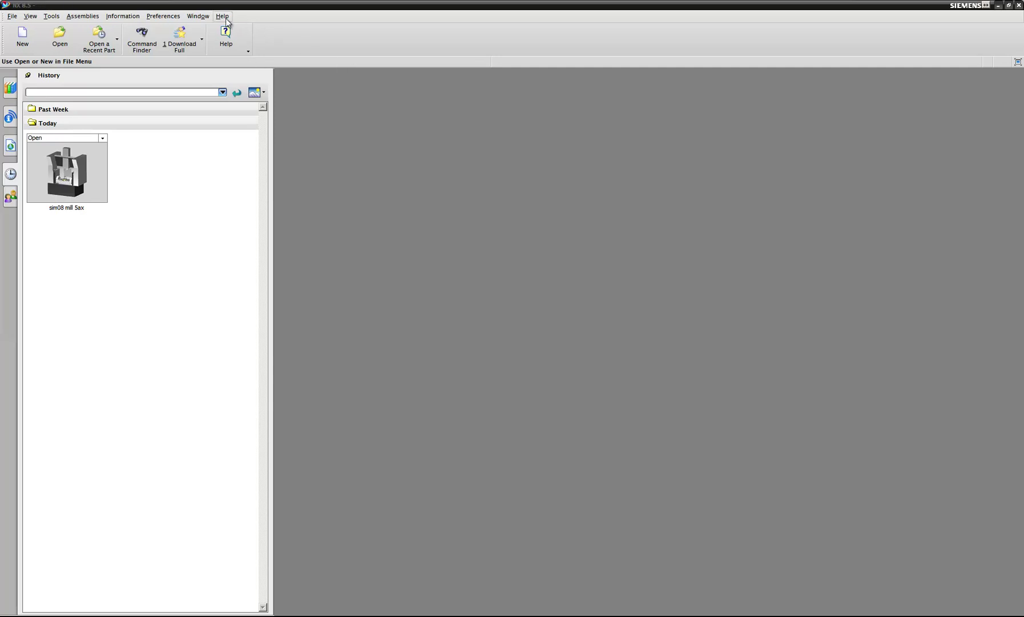
# - Reach the GTAC WebKey login page via Help's Download Full Releases of NX entry
pyautogui.click(224, 17)
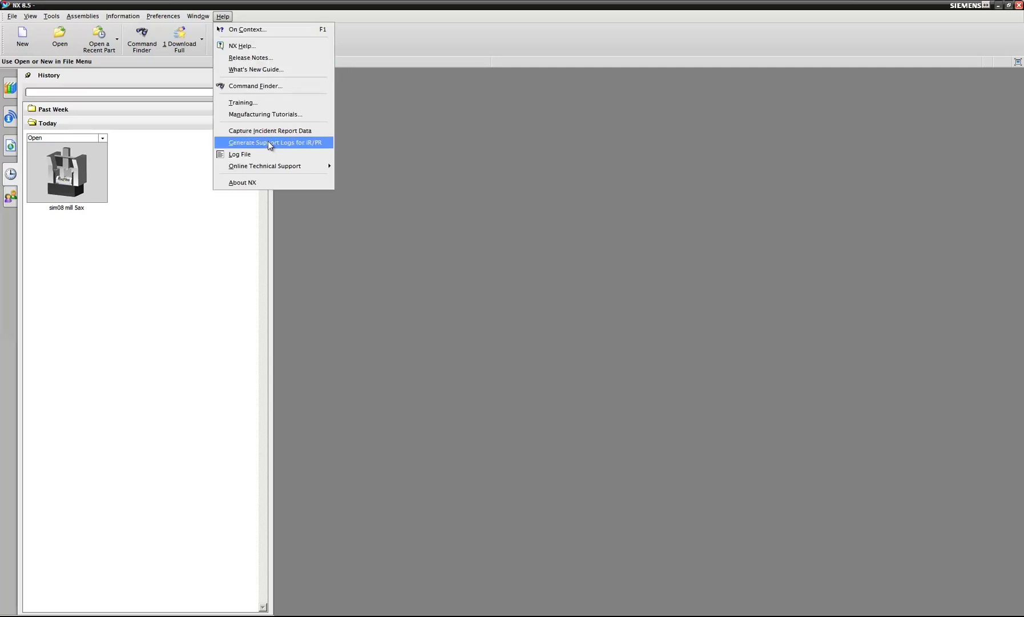
pyautogui.moveTo(285, 168)
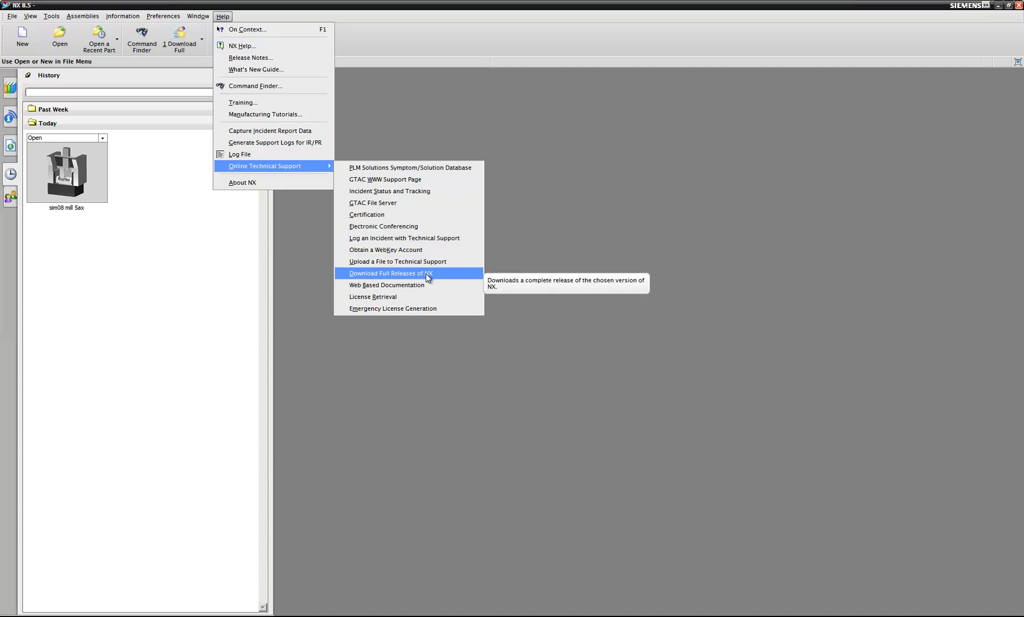
pyautogui.click(392, 273)
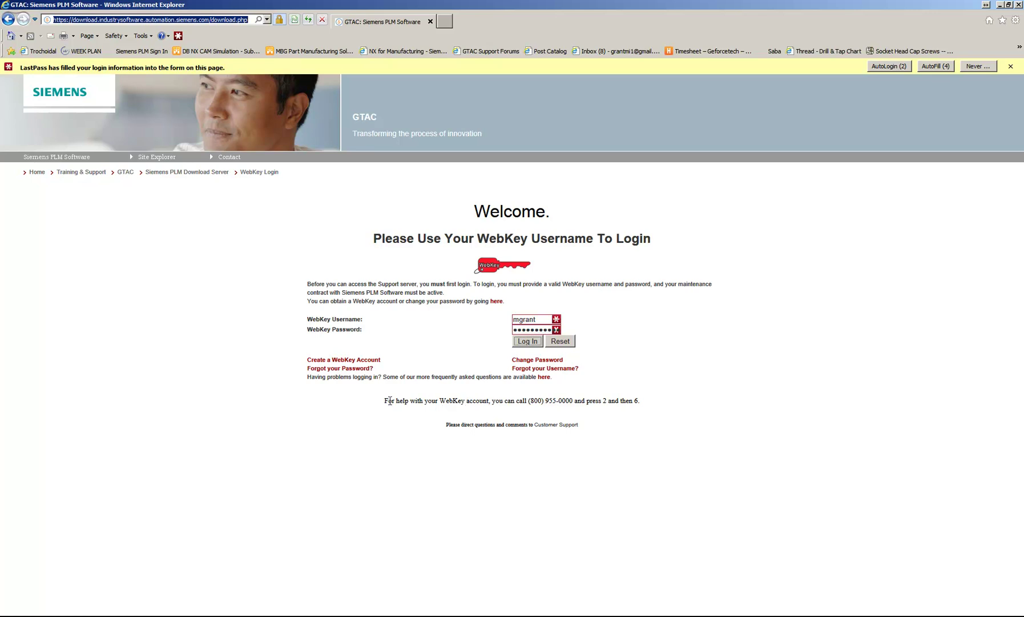
# - Log in to the GTAC download server with the prefilled WebKey credentials
pyautogui.moveTo(384, 399); pyautogui.dragTo(644, 404)
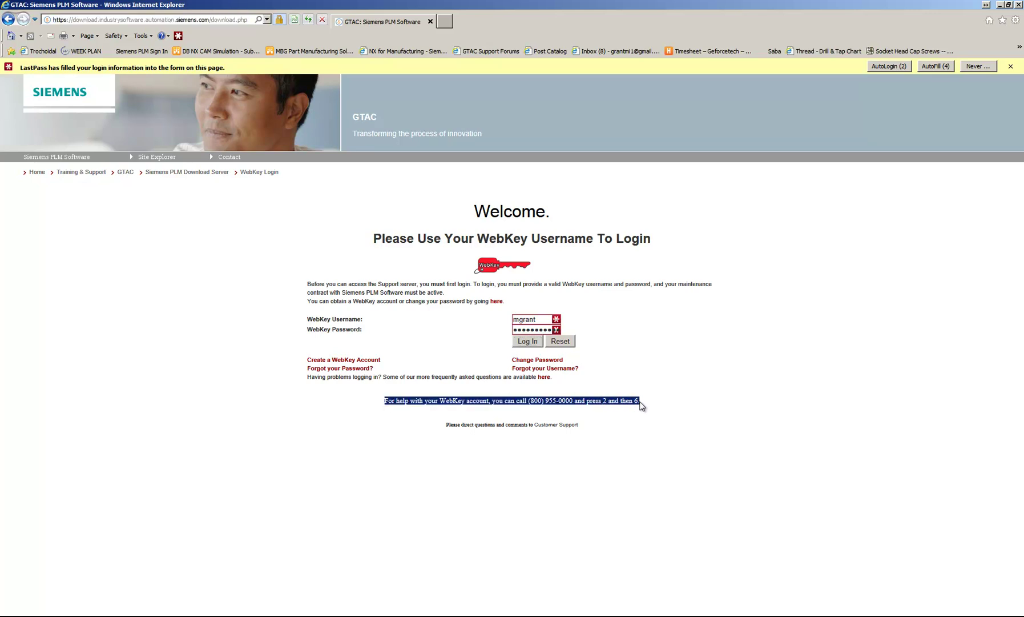
pyautogui.click(525, 343)
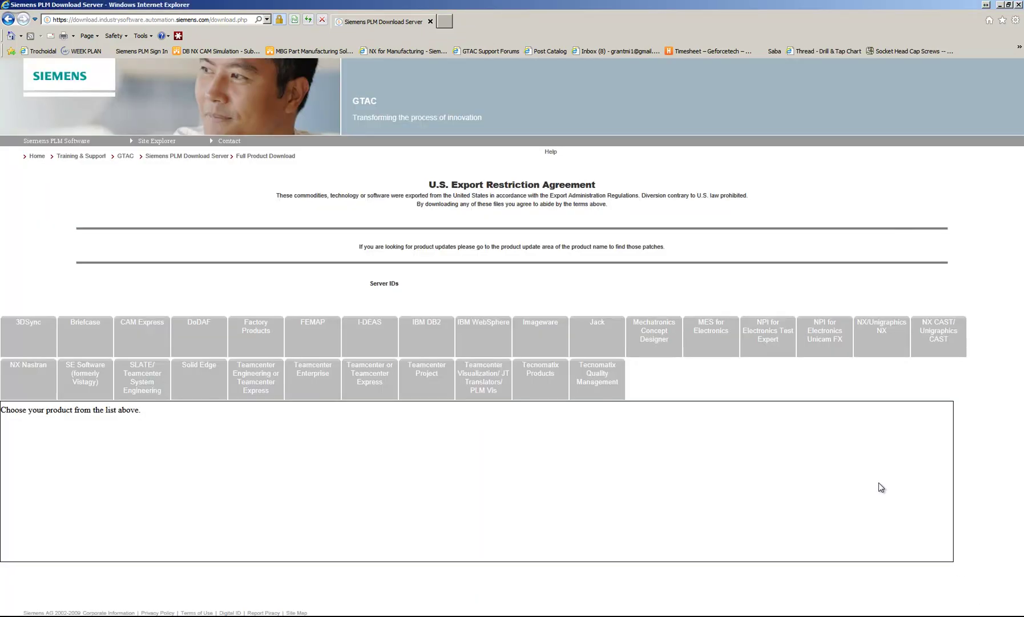
# - Save nx-9.0.0-64bit.zip from NX/Unigraphics NX > Windows (64-bit Intel) to Downloads
pyautogui.click(654, 335)
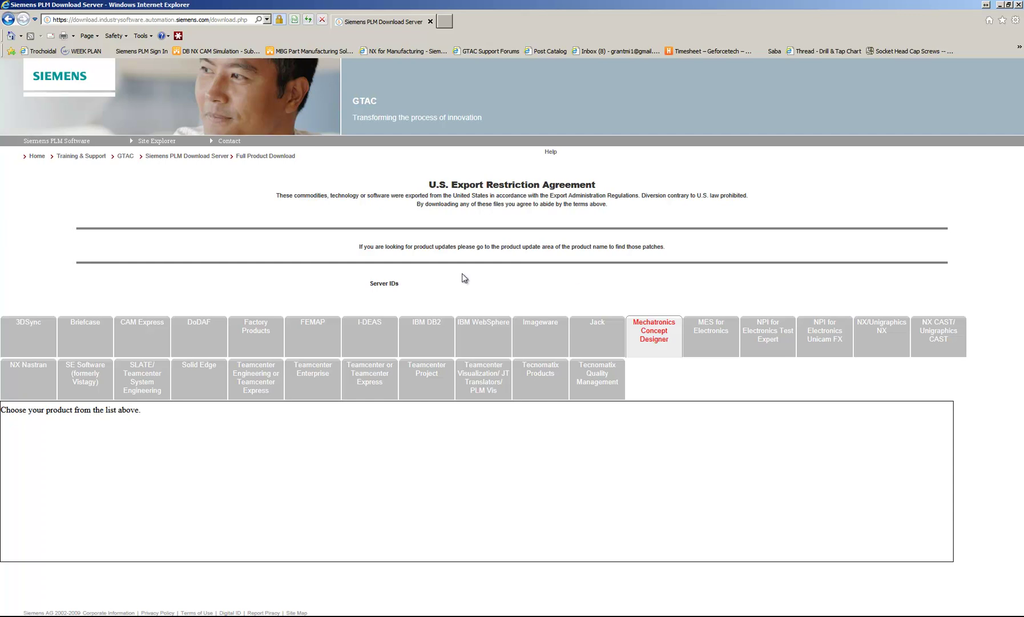
pyautogui.click(888, 339)
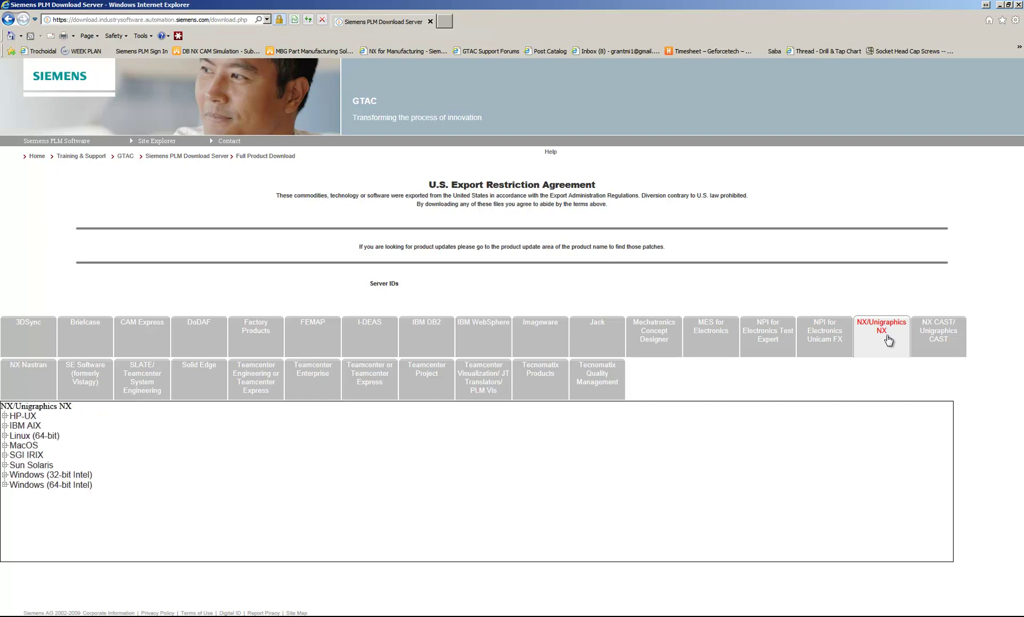
pyautogui.click(4, 485)
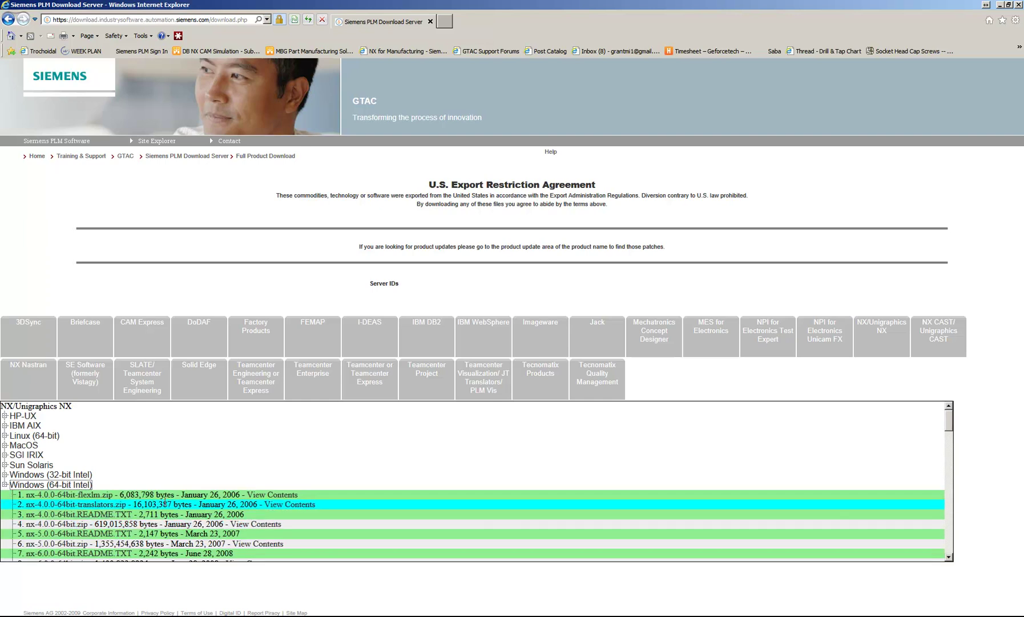
pyautogui.scroll(-4, 161, 501)
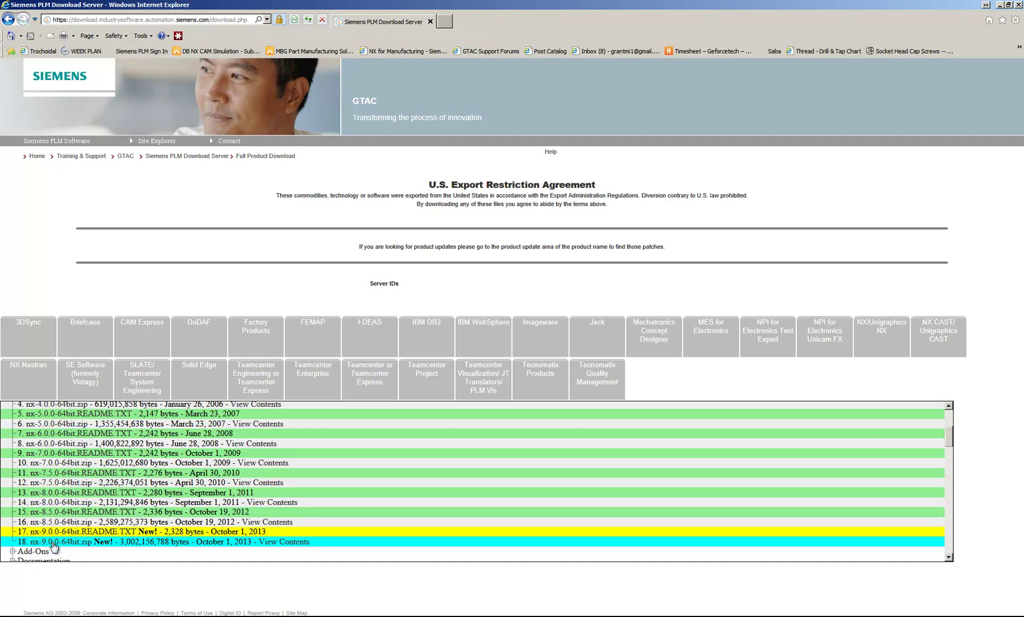
pyautogui.click(53, 543)
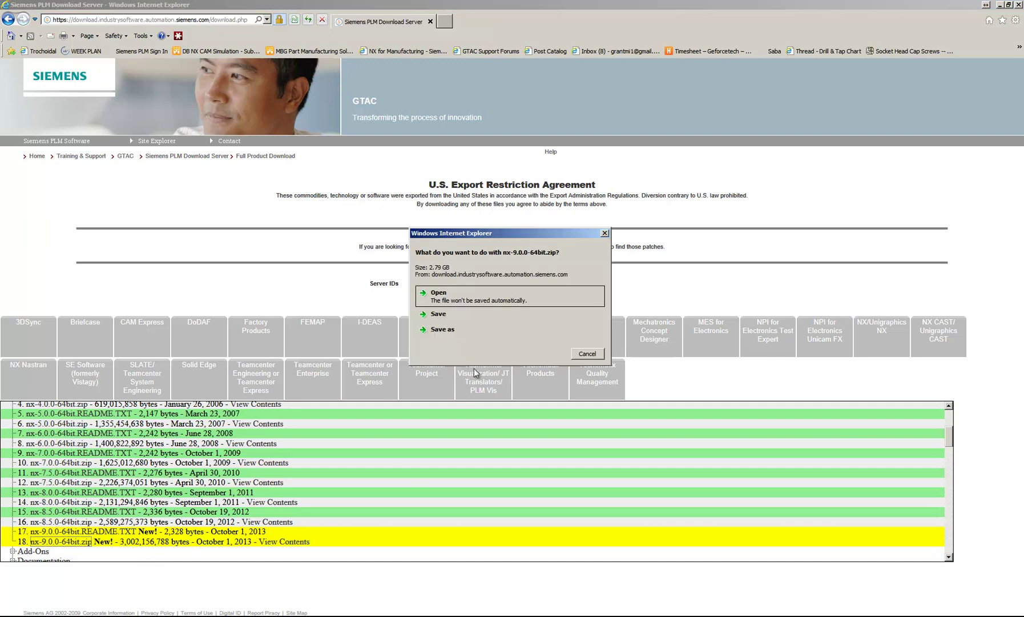
pyautogui.click(450, 332)
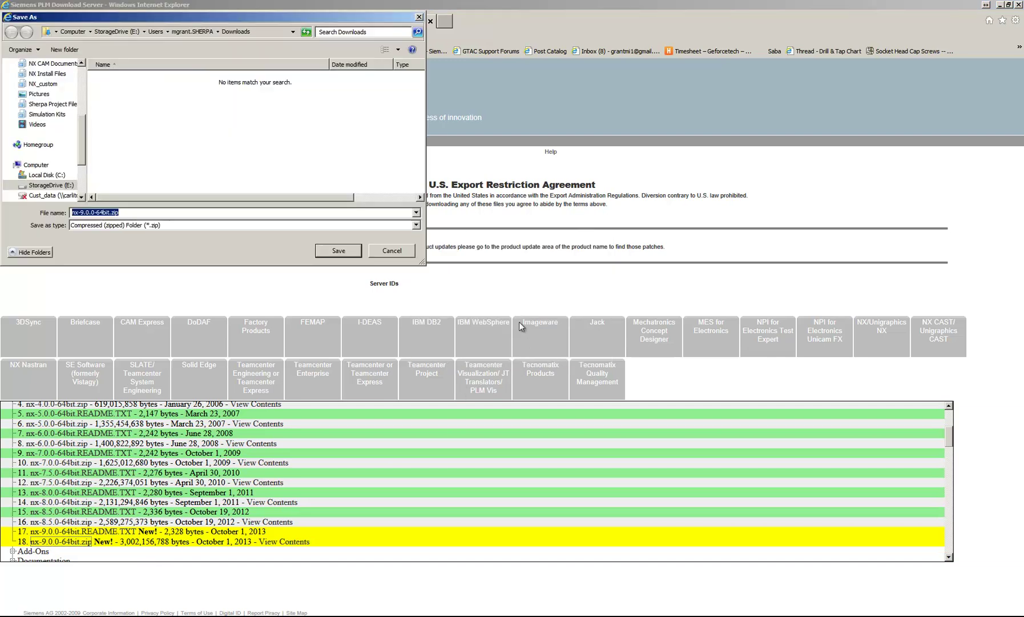
pyautogui.click(336, 252)
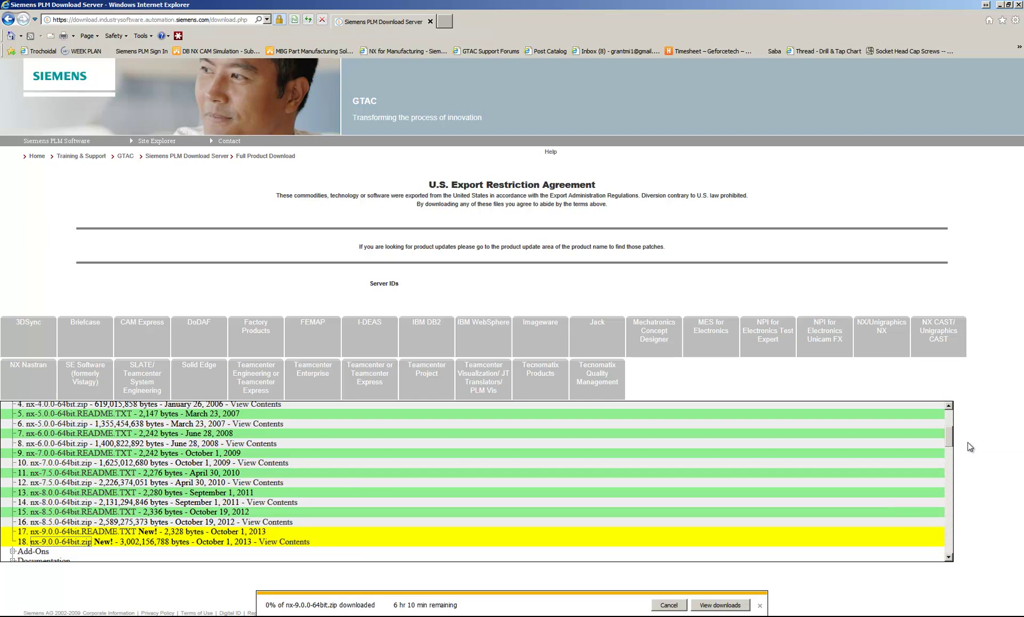
# - Save the nx-ugdoc-9.0.0.zip archive from the Documentation group as a second download
pyautogui.moveTo(951, 438); pyautogui.dragTo(951, 447)
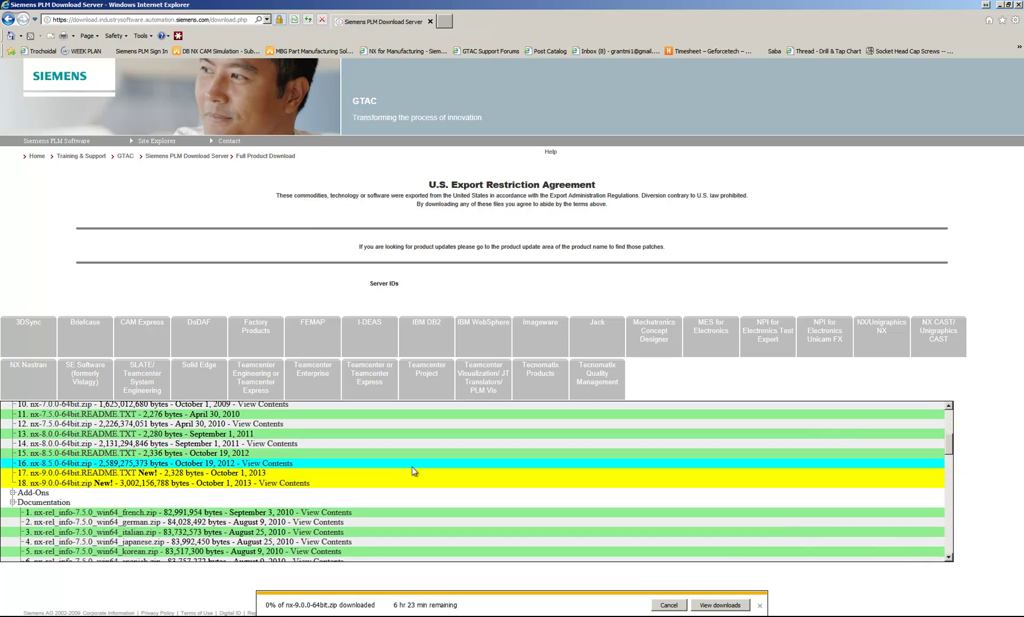
pyautogui.click(13, 502)
pyautogui.click(12, 503)
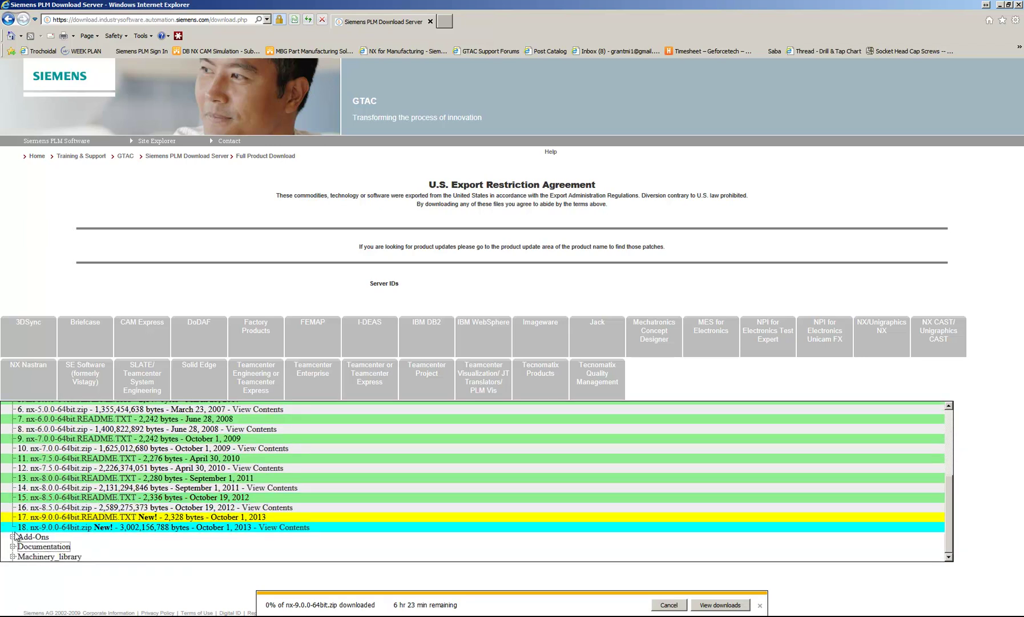
pyautogui.click(13, 546)
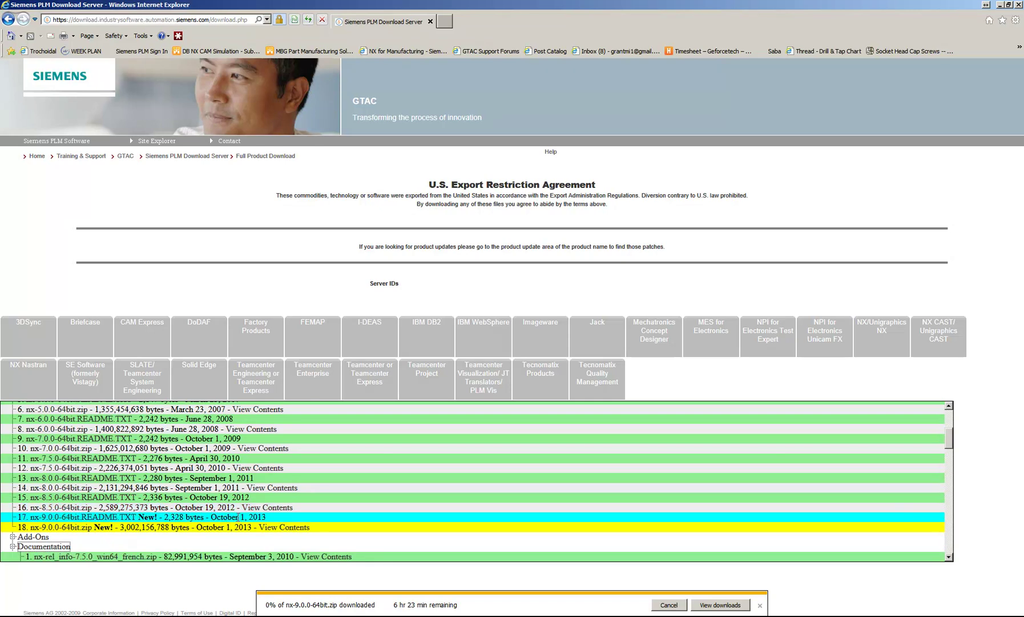
pyautogui.scroll(-10, 229, 521)
pyautogui.scroll(-14, 229, 522)
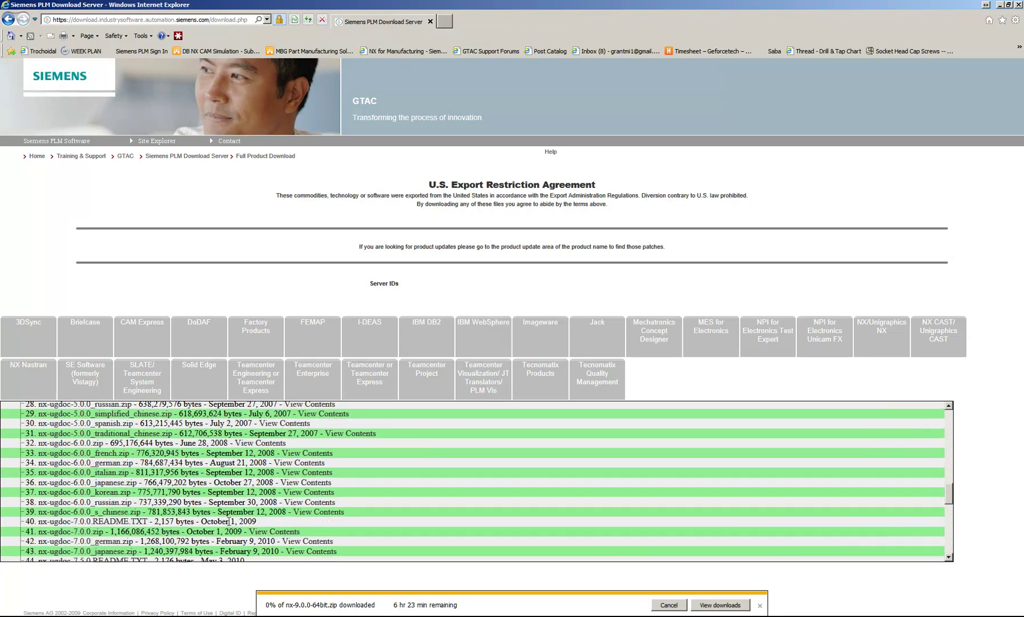
pyautogui.scroll(-3, 229, 520)
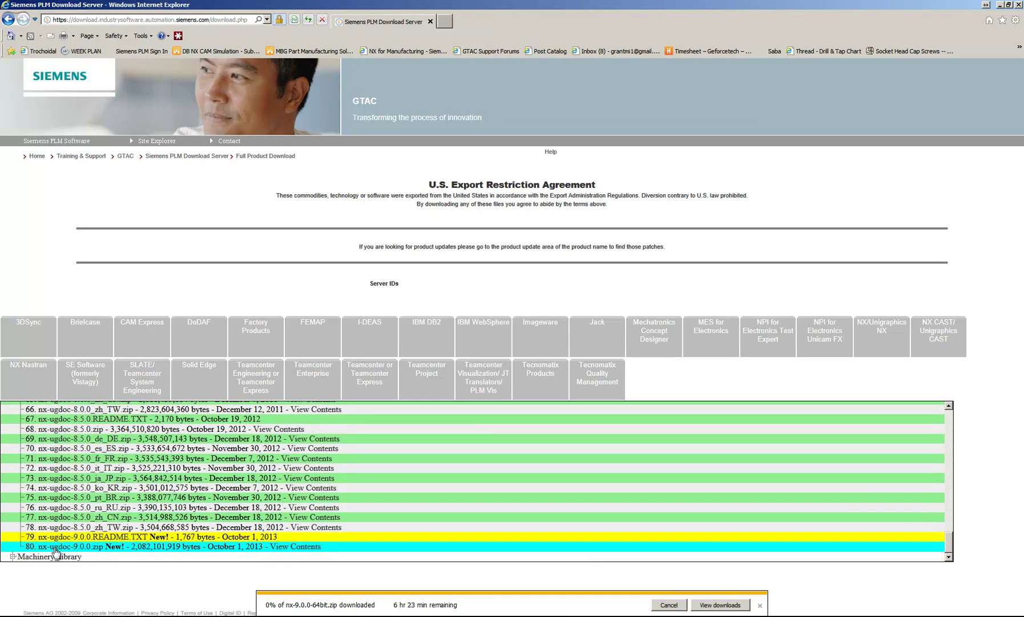
pyautogui.click(55, 547)
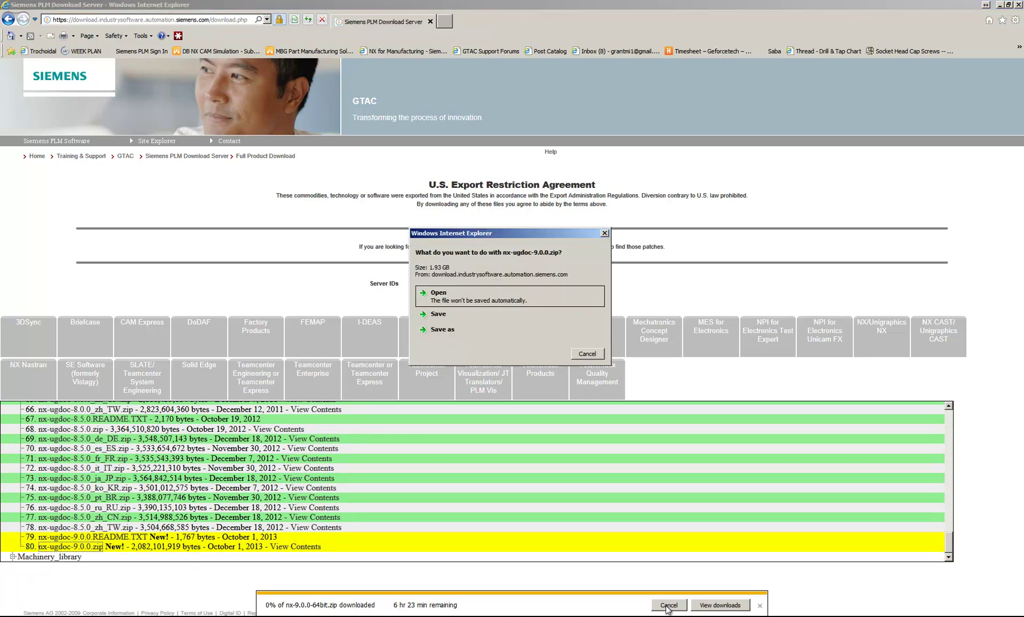
pyautogui.click(442, 329)
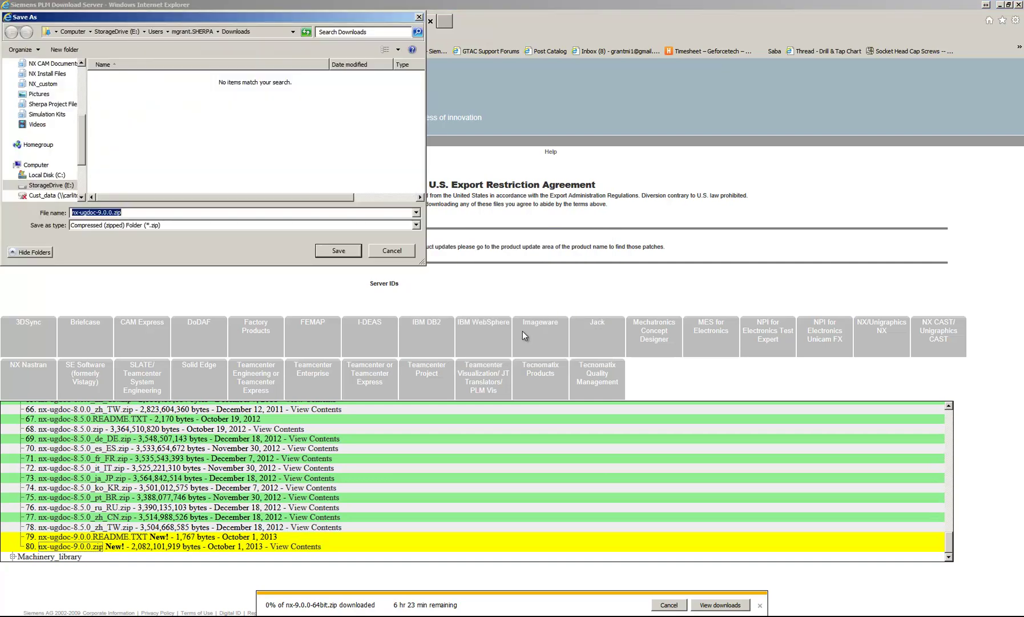
pyautogui.click(349, 249)
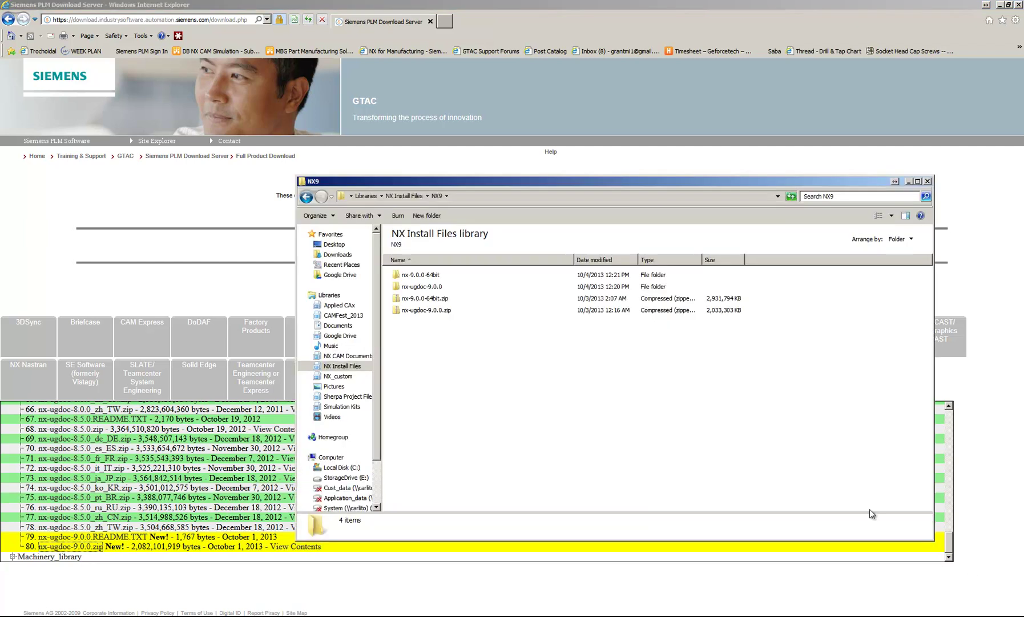
# - Confirm in Properties that nx-9.0.0-64bit.zip is 2.79 GB
pyautogui.rightClick(432, 299)
pyautogui.click(454, 485)
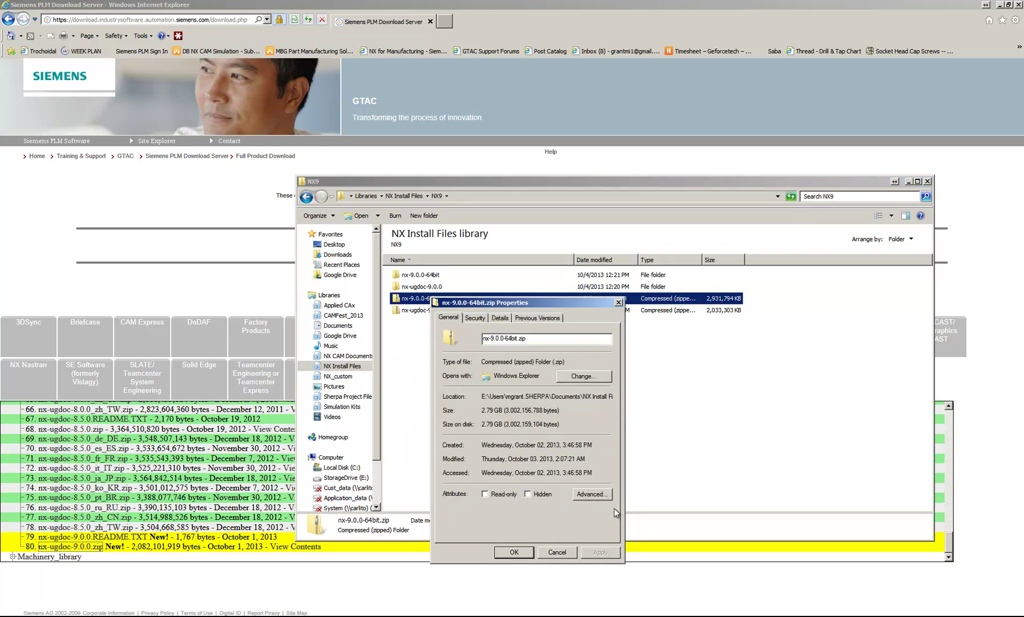
pyautogui.click(555, 552)
# - Confirm nx-ugdoc-9.0.0.zip is 1.93 GB, then show 7-Zip options for nx-9.0.0-64bit.zip
pyautogui.rightClick(429, 310)
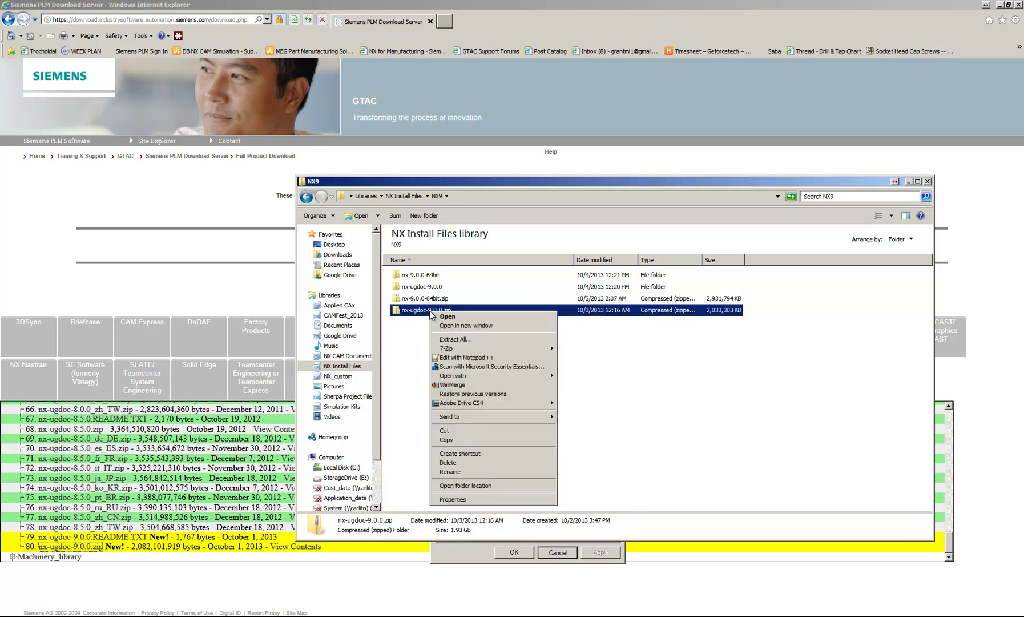
pyautogui.click(457, 499)
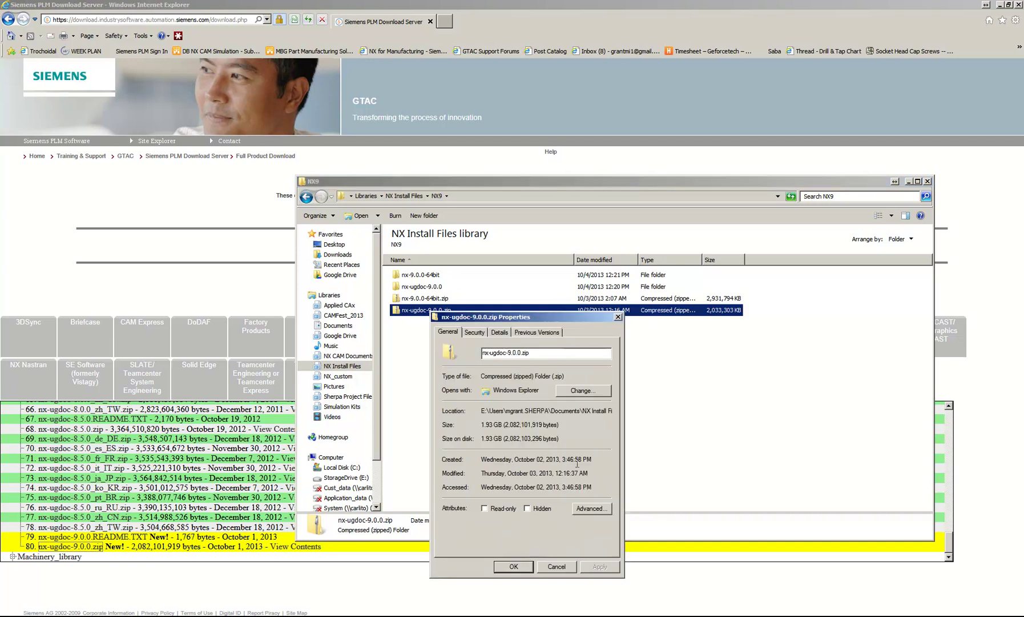
pyautogui.click(557, 566)
pyautogui.rightClick(430, 299)
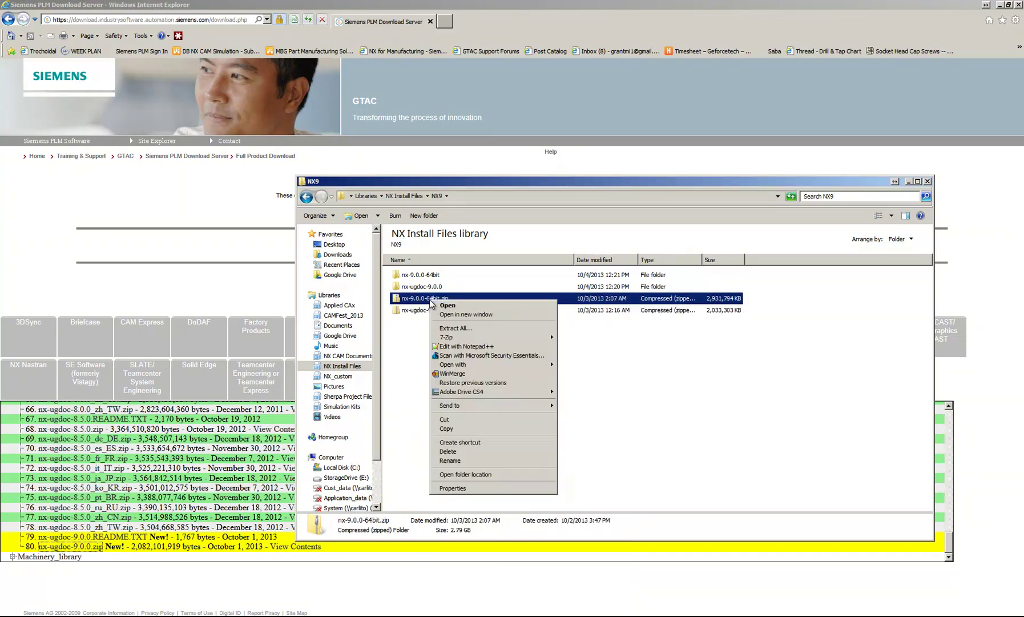
pyautogui.moveTo(464, 336)
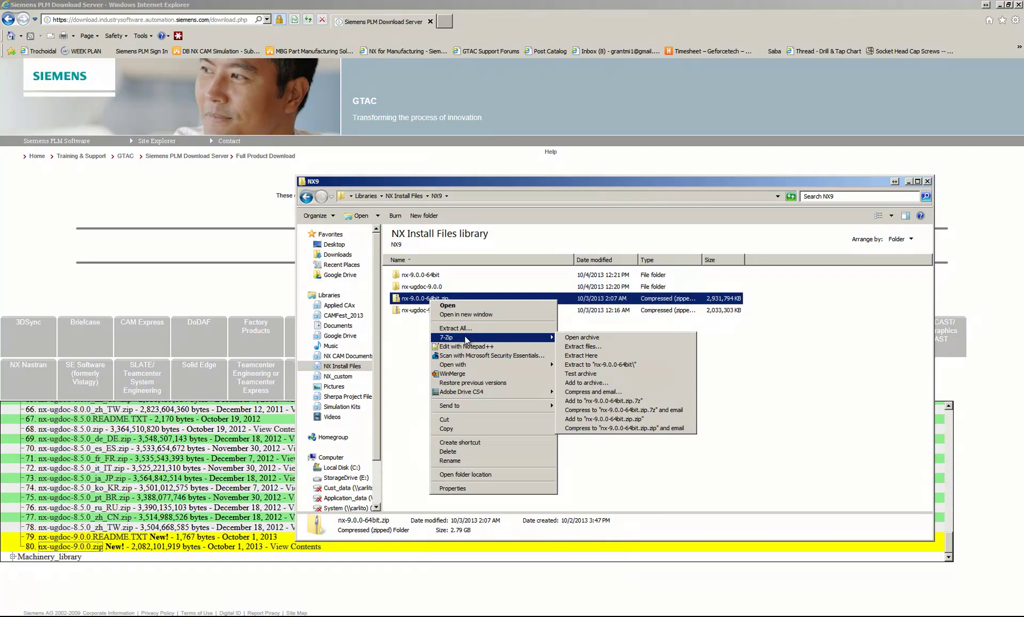
# - Dismiss the nx-ugdoc-9.0.0.zip archive menu without extracting anything
pyautogui.click(633, 364)
pyautogui.rightClick(416, 311)
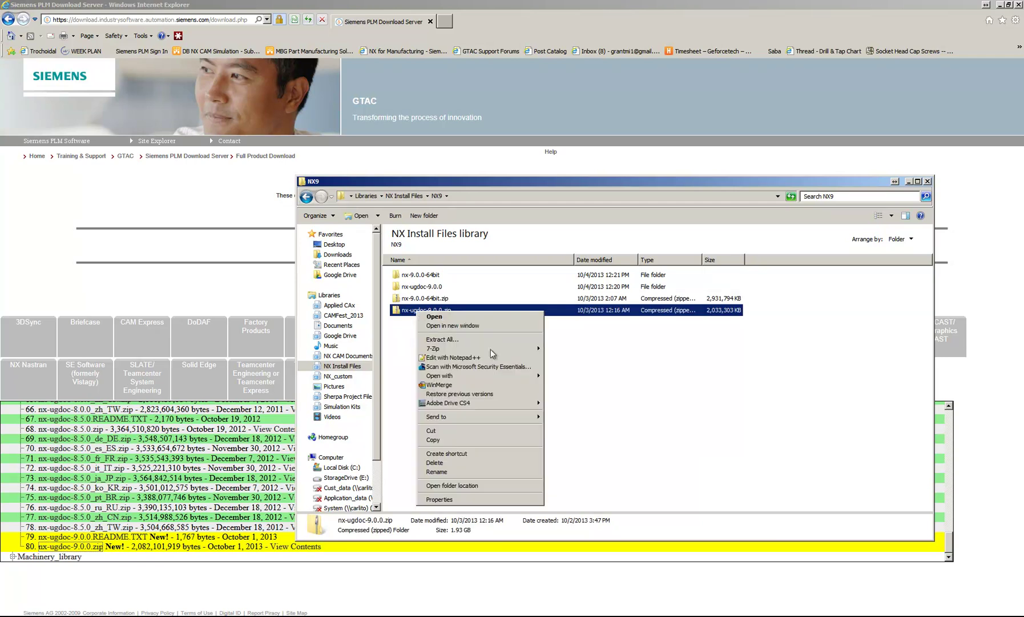
pyautogui.moveTo(491, 348)
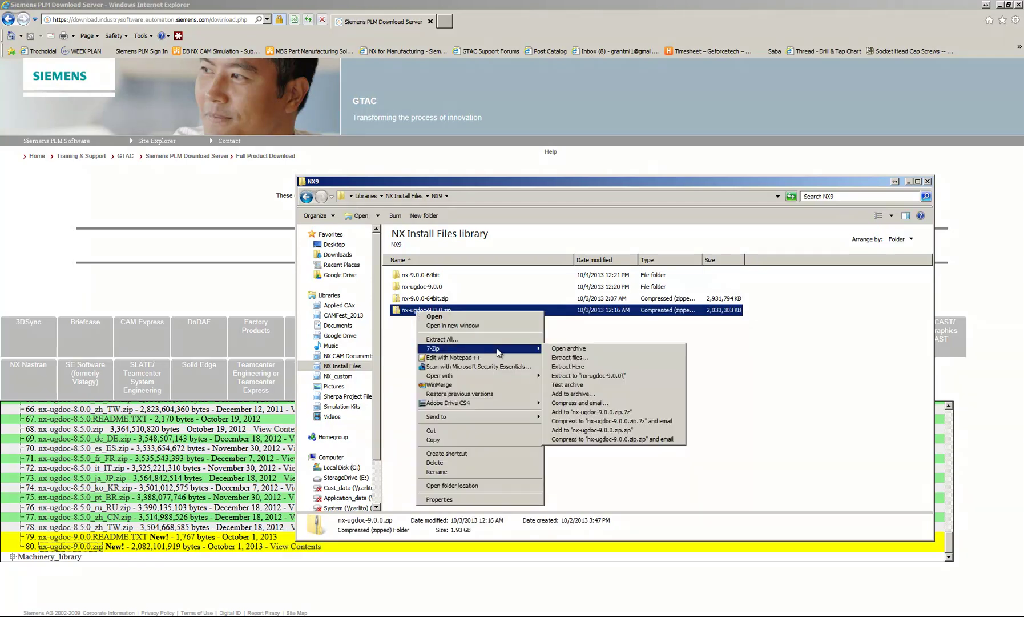
pyautogui.click(408, 331)
# - Check the extracted nx-ugdoc-9.0.0 folder, then open nx-9.0.0-64bit\dvdrom090
pyautogui.click(425, 286)
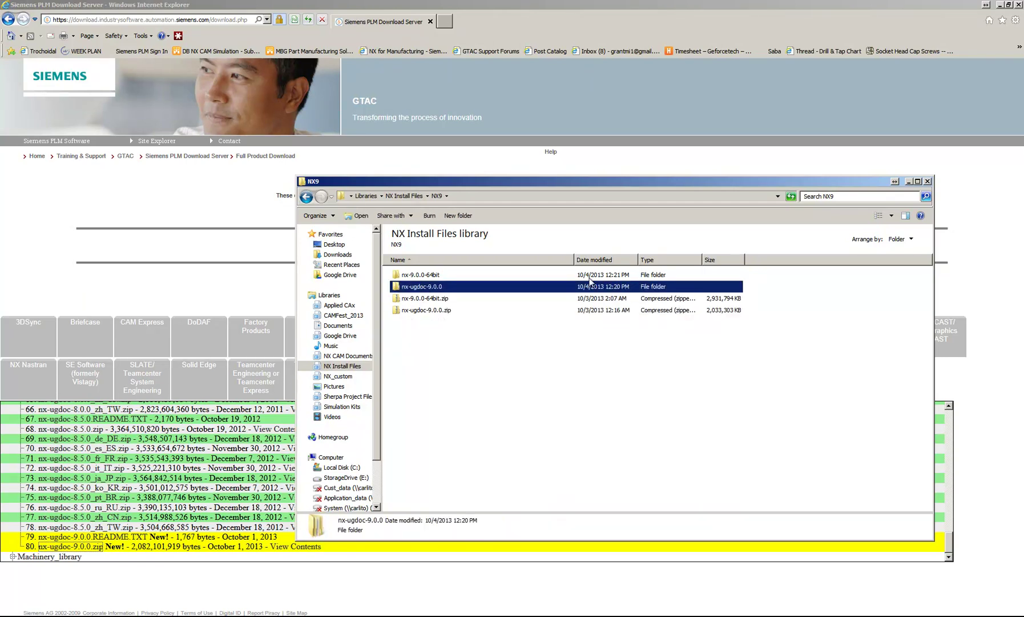
pyautogui.doubleClick(457, 287)
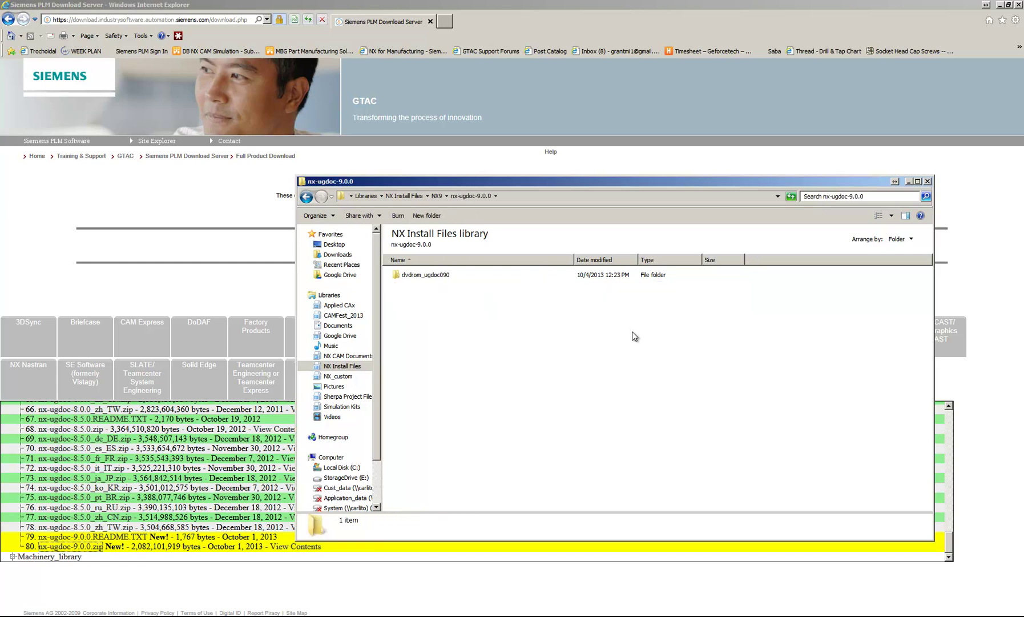
pyautogui.click(436, 196)
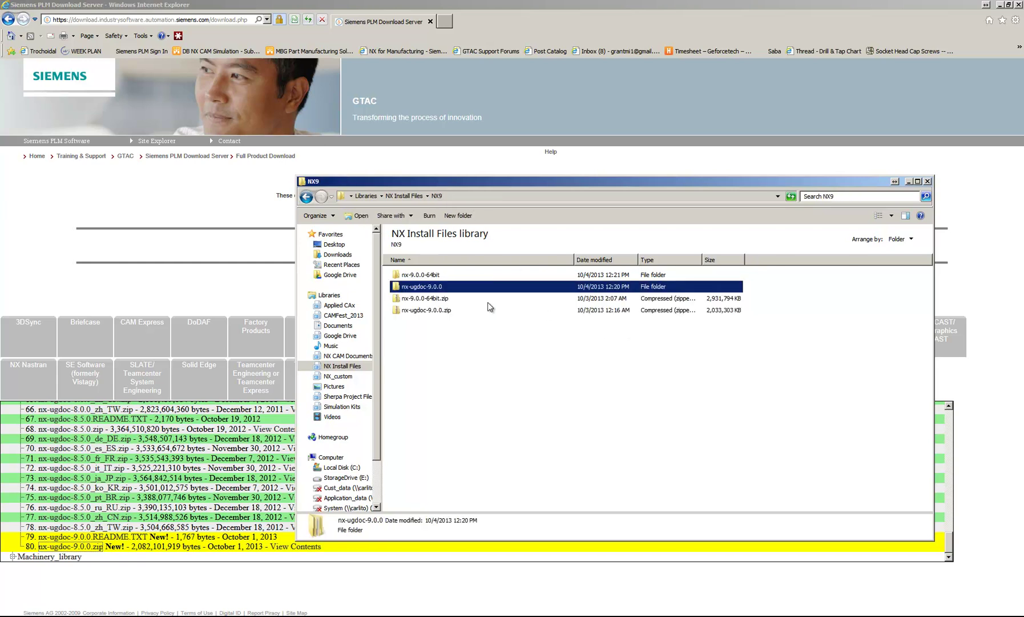
pyautogui.doubleClick(421, 275)
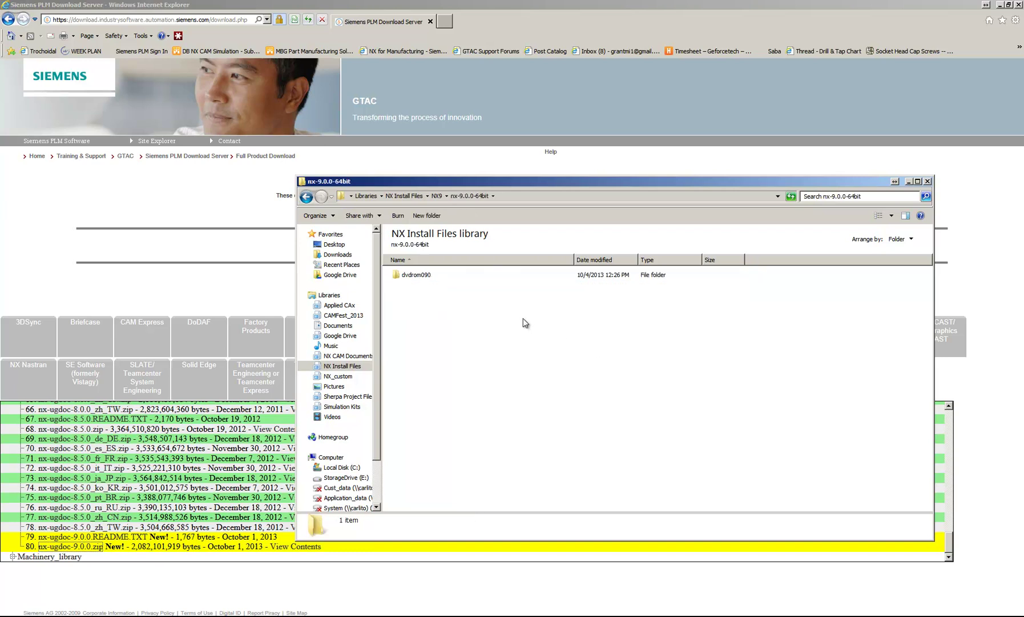
pyautogui.doubleClick(416, 275)
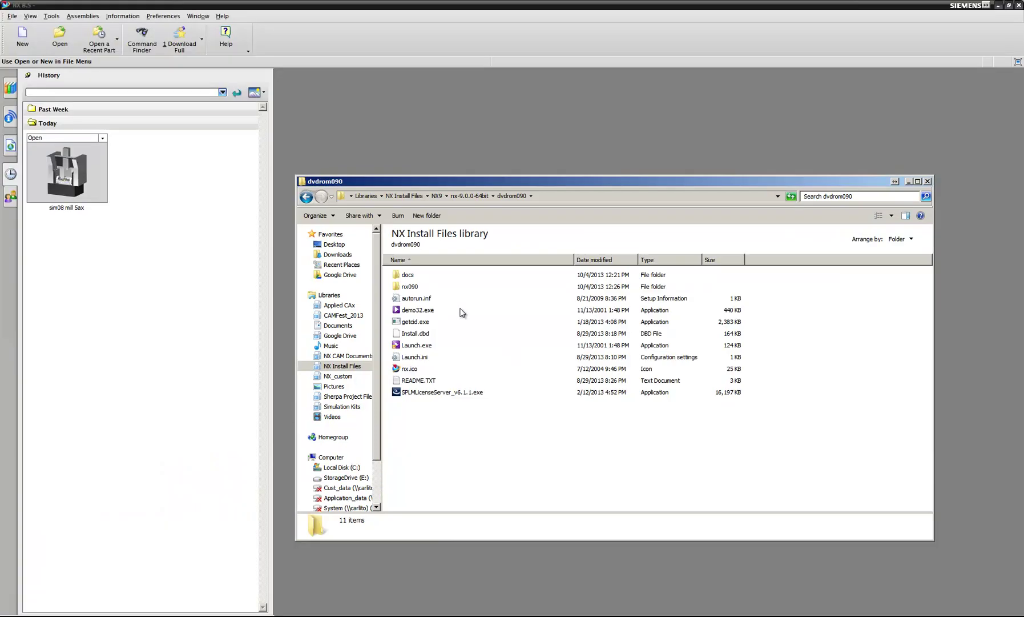
# - Close the downloads window and open the nx090 folder
pyautogui.click(545, 405)
pyautogui.doubleClick(423, 290)
pyautogui.scroll(-15, 507, 406)
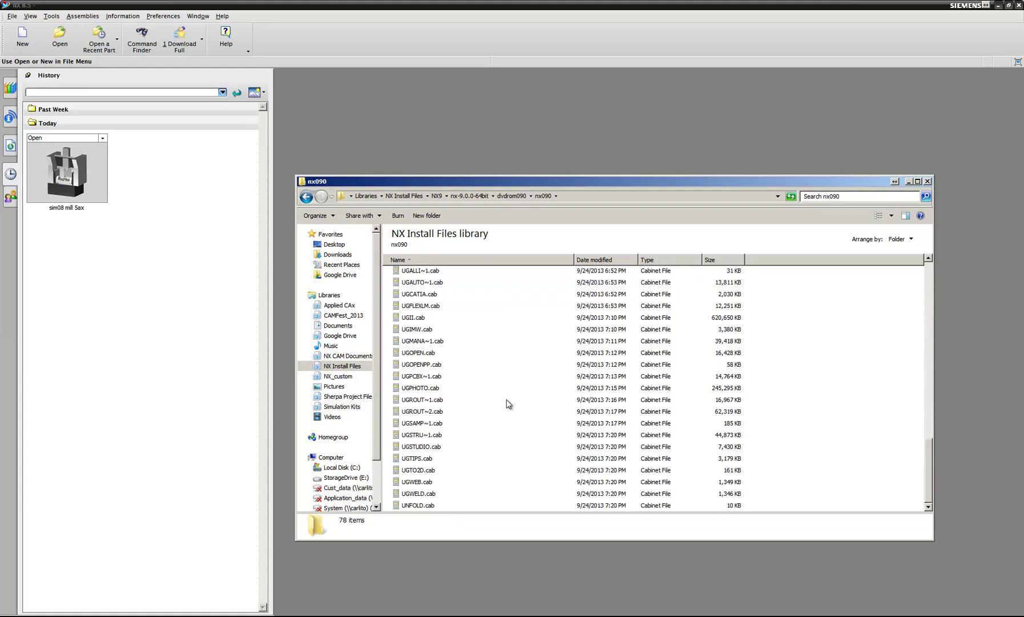
pyautogui.scroll(4, 507, 404)
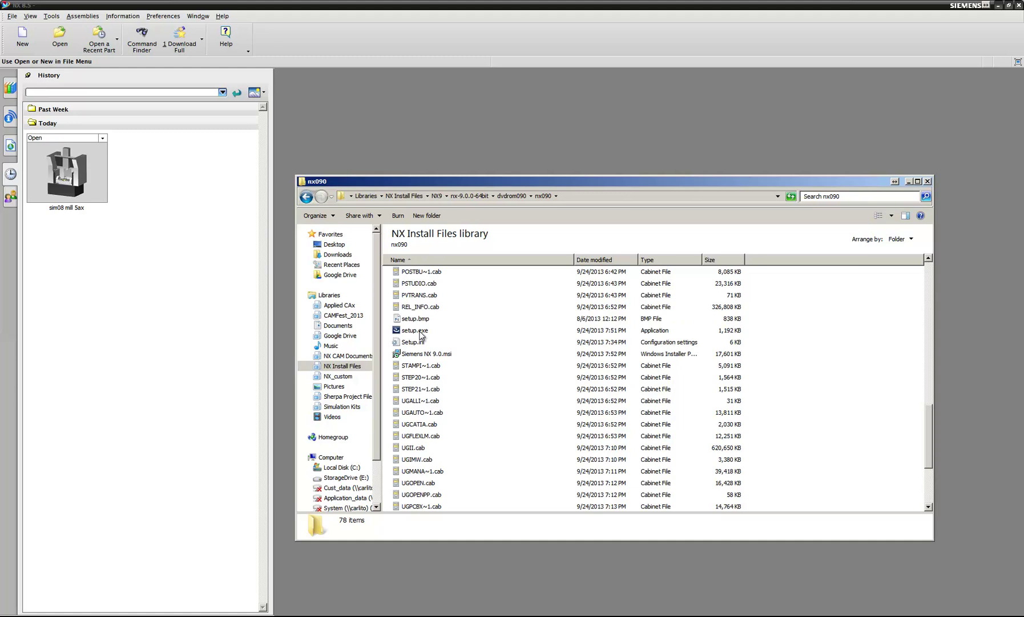
# - Run setup.exe as administrator with English (United States) as installer language
pyautogui.rightClick(420, 335)
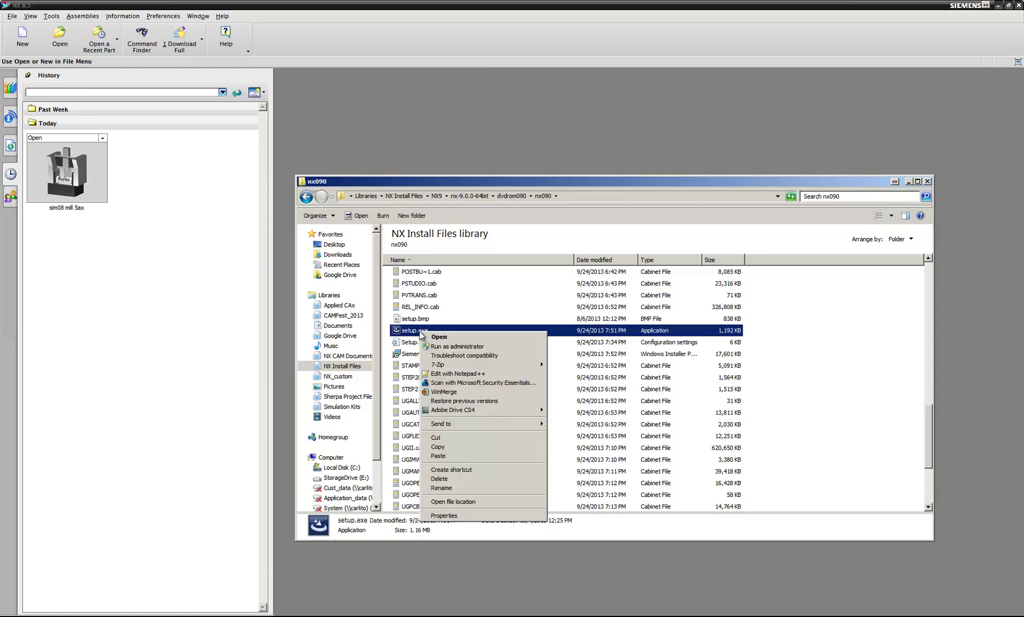
pyautogui.click(495, 347)
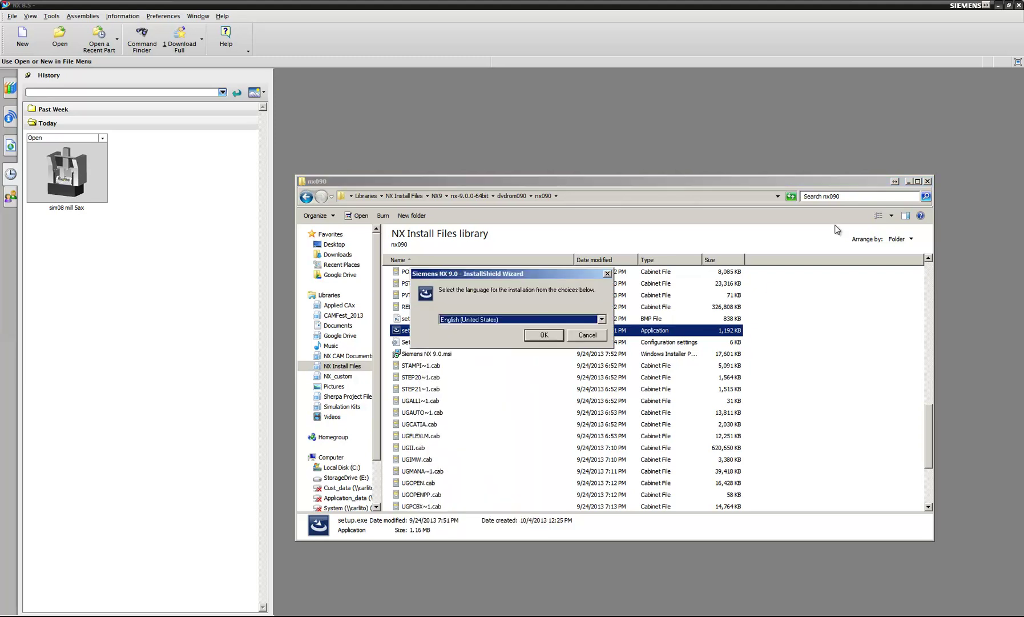
pyautogui.click(541, 335)
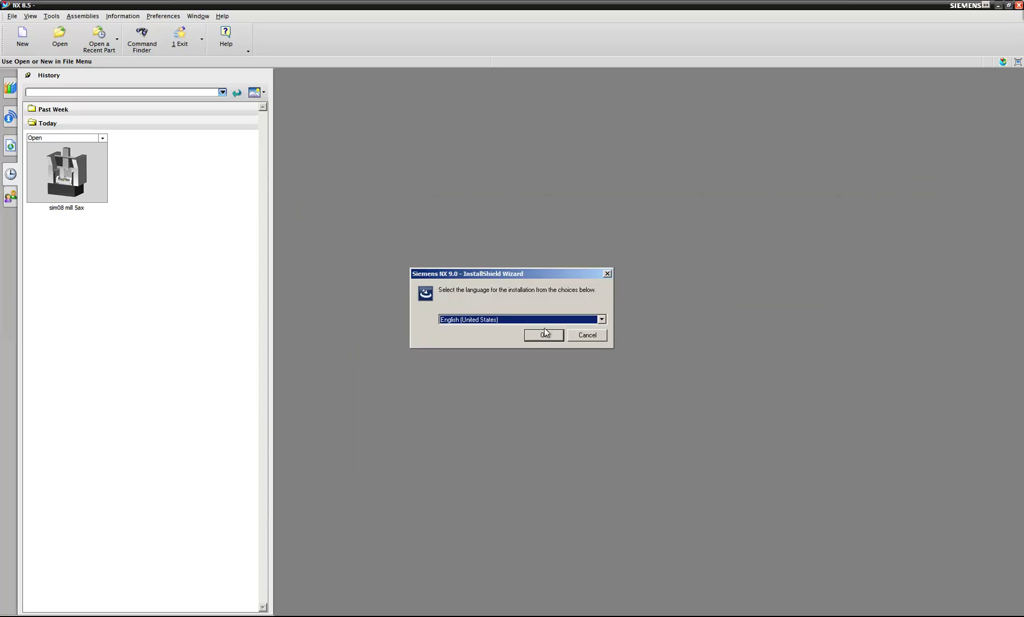
pyautogui.click(543, 336)
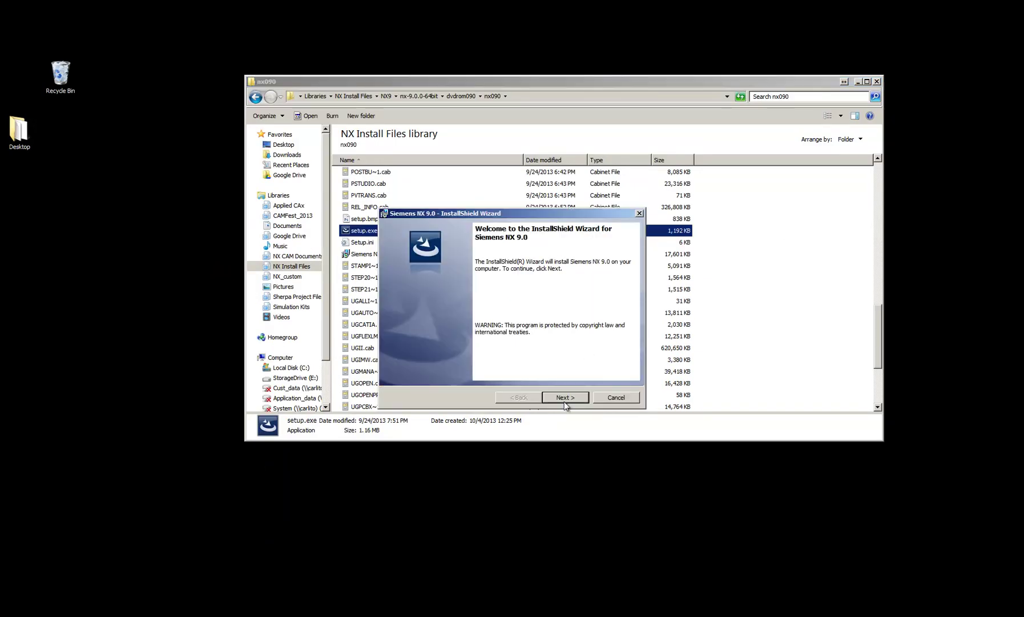
# - Move past the Welcome page, keeping the Typical setup type
pyautogui.click(563, 397)
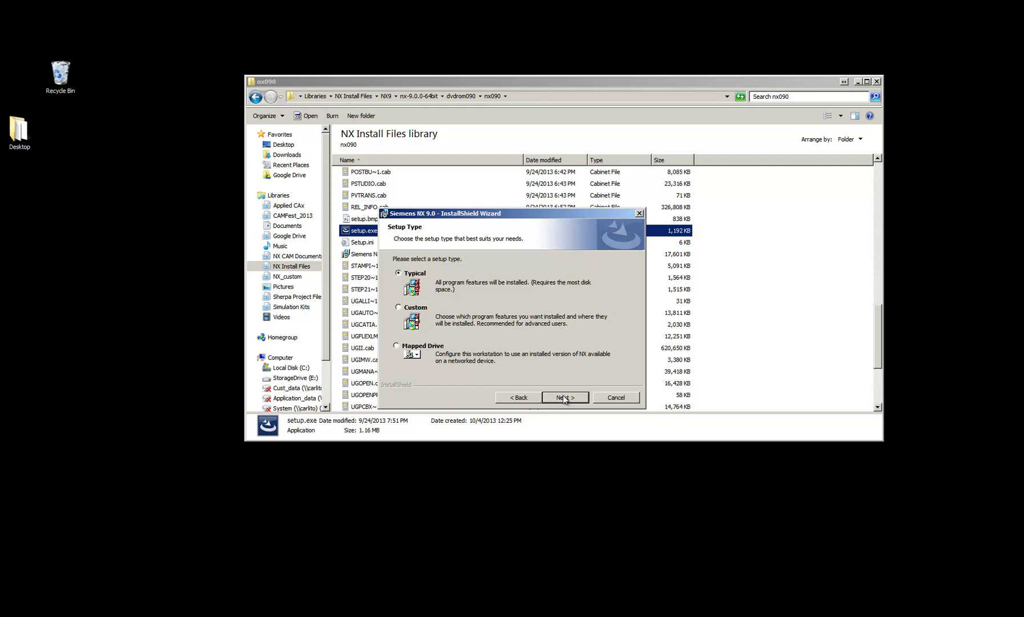
pyautogui.click(564, 396)
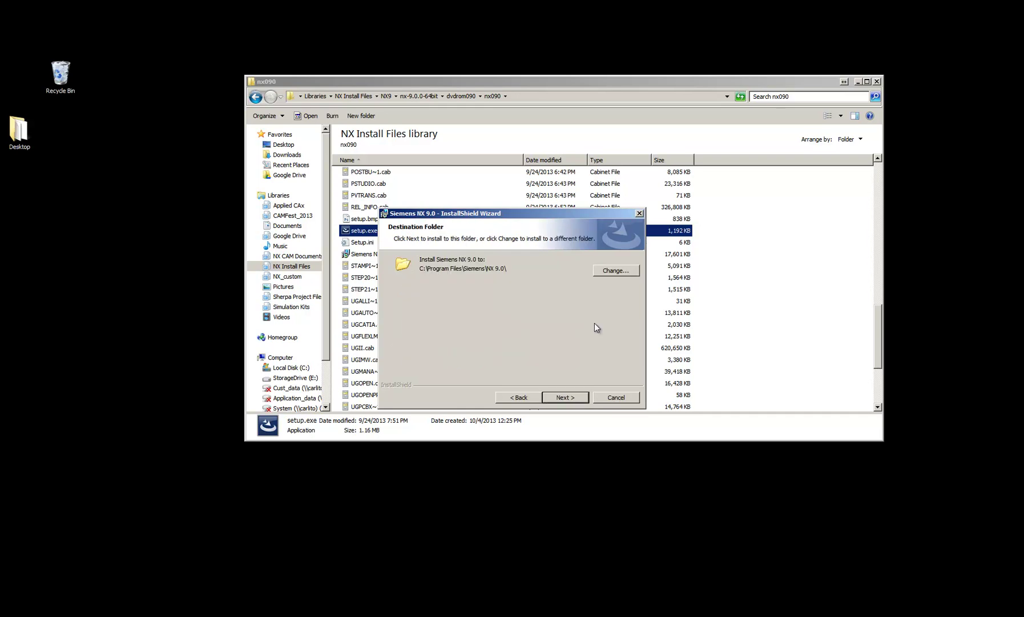
# - Change the install destination from C:\Program Files\Siemens\NX 9.0\ to C:\PLM\NX9\
pyautogui.click(615, 270)
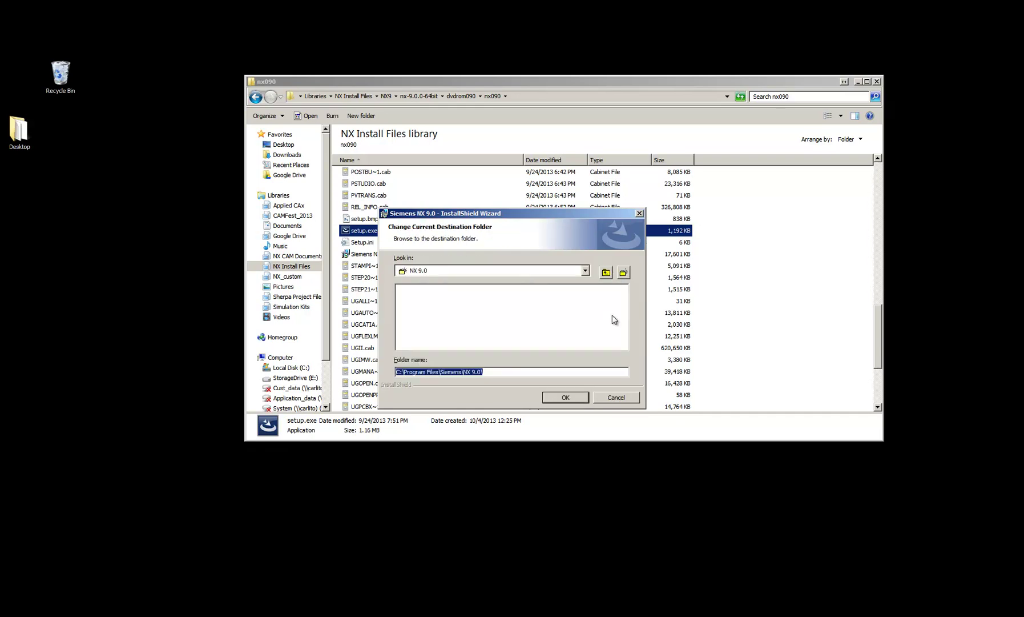
pyautogui.click(438, 371)
pyautogui.press('BackSpace')
pyautogui.press('BackSpace')
pyautogui.press('BackSpace')
pyautogui.press('BackSpace')
pyautogui.press('BackSpace')
pyautogui.press('BackSpace')
pyautogui.press('BackSpace')
pyautogui.press('BackSpace')
pyautogui.press('BackSpace')
pyautogui.press('BackSpace')
pyautogui.press('BackSpace')
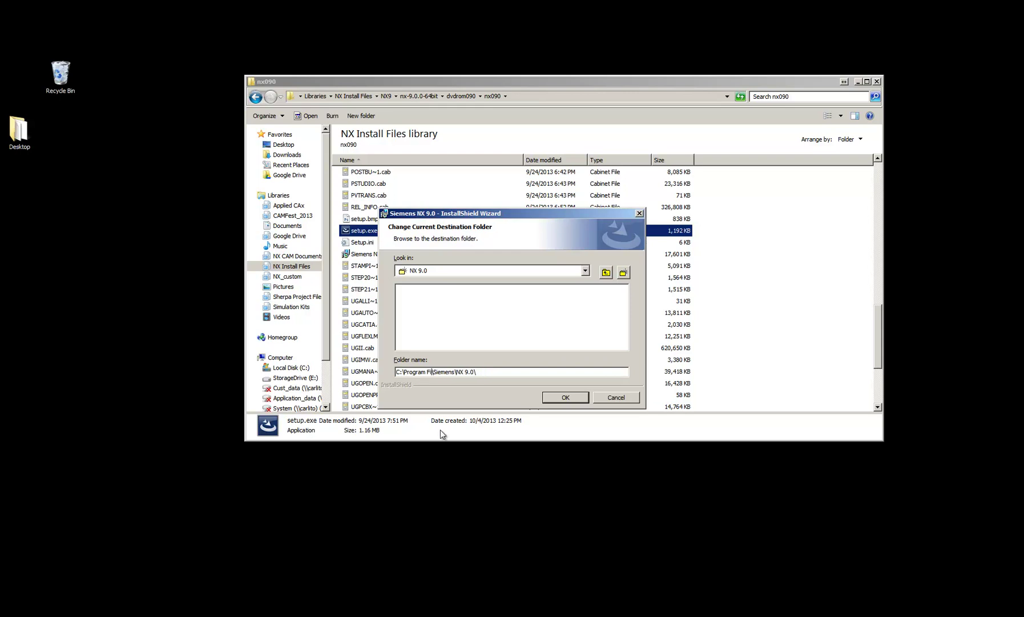
pyautogui.press('BackSpace')
pyautogui.write('LM')
pyautogui.press('BackSpace')
pyautogui.press('BackSpace')
pyautogui.write('NX9\\')
pyautogui.click(565, 396)
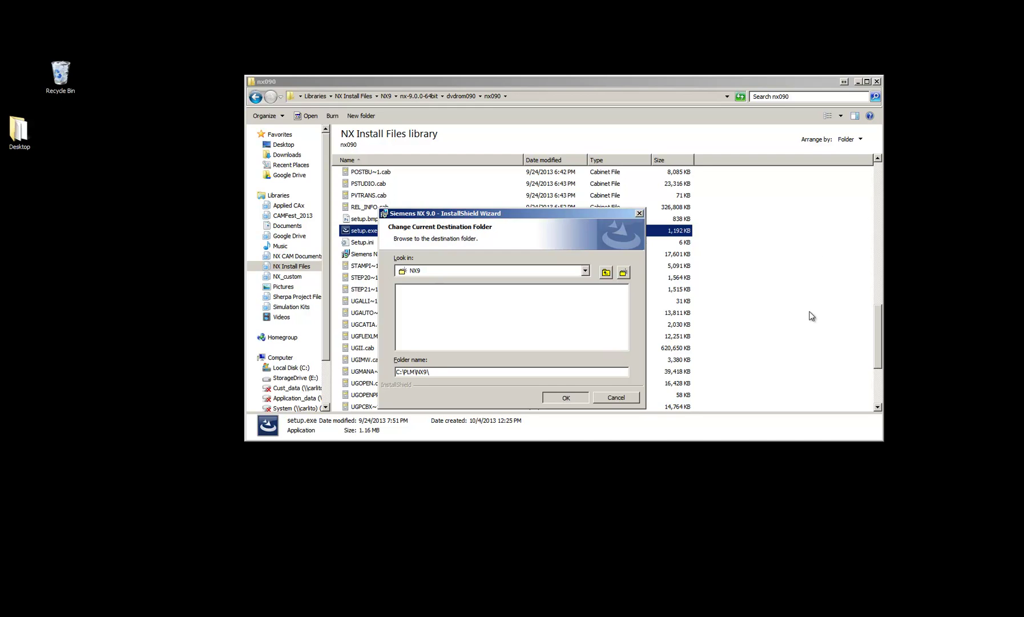
pyautogui.click(581, 400)
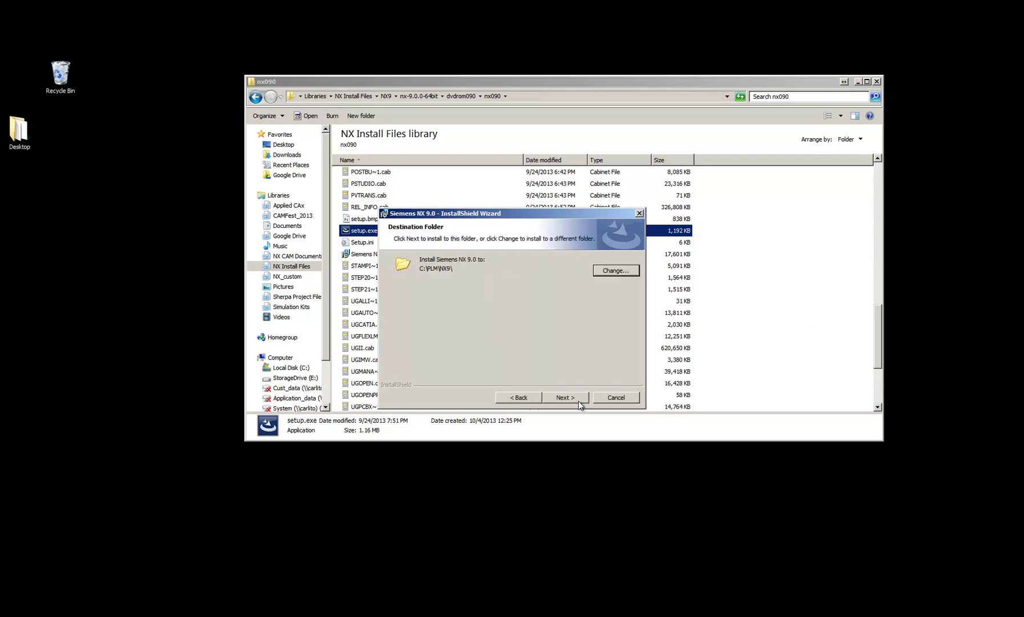
# - Accept the destination, prefilled license server and English language, then start the installation
pyautogui.click(566, 396)
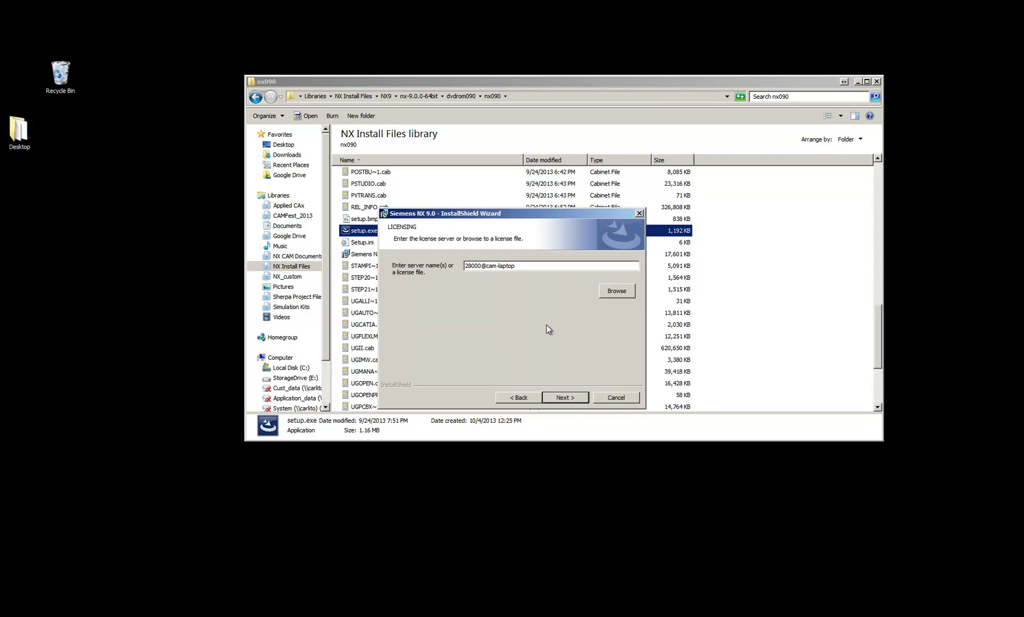
pyautogui.click(570, 397)
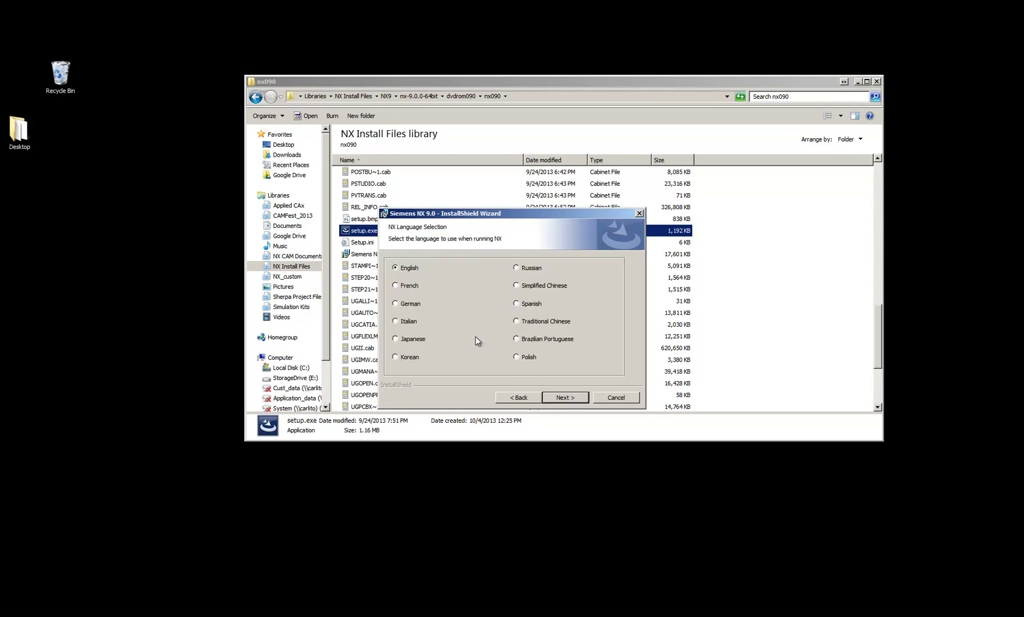
pyautogui.click(562, 397)
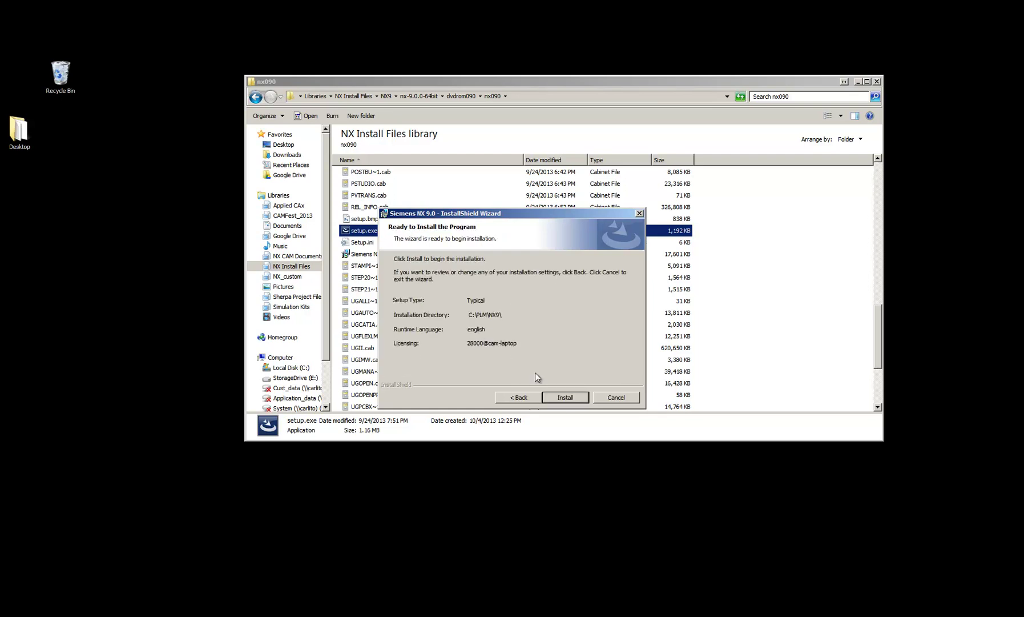
pyautogui.click(561, 394)
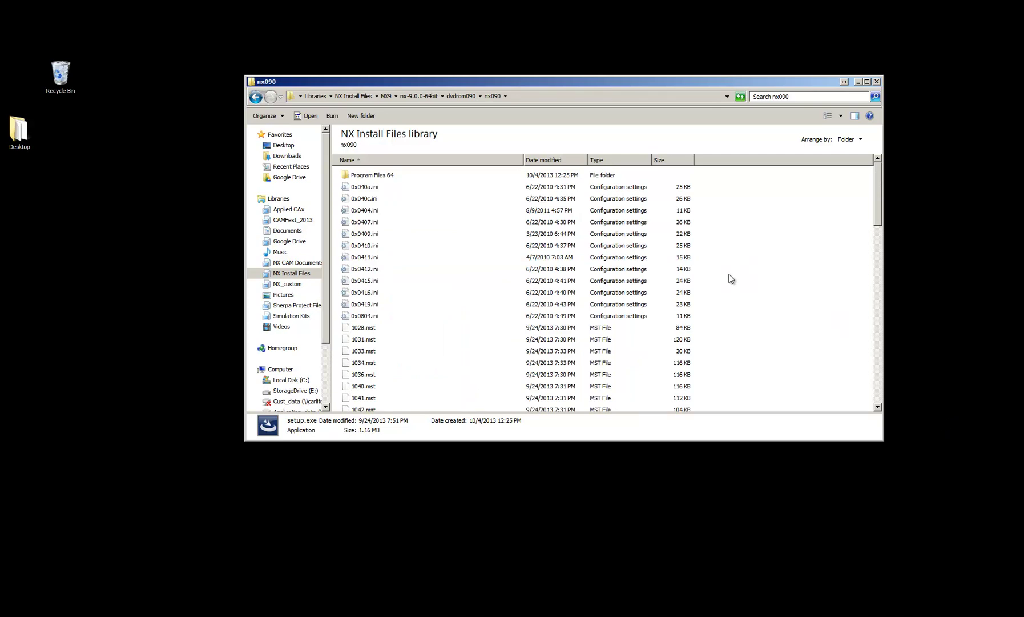
# - Navigate from NX9 into nx-ugdoc-9.0.0\dvdrom_ugdoc090\ugdoc090 and scroll down to setup.exe
pyautogui.click(428, 98)
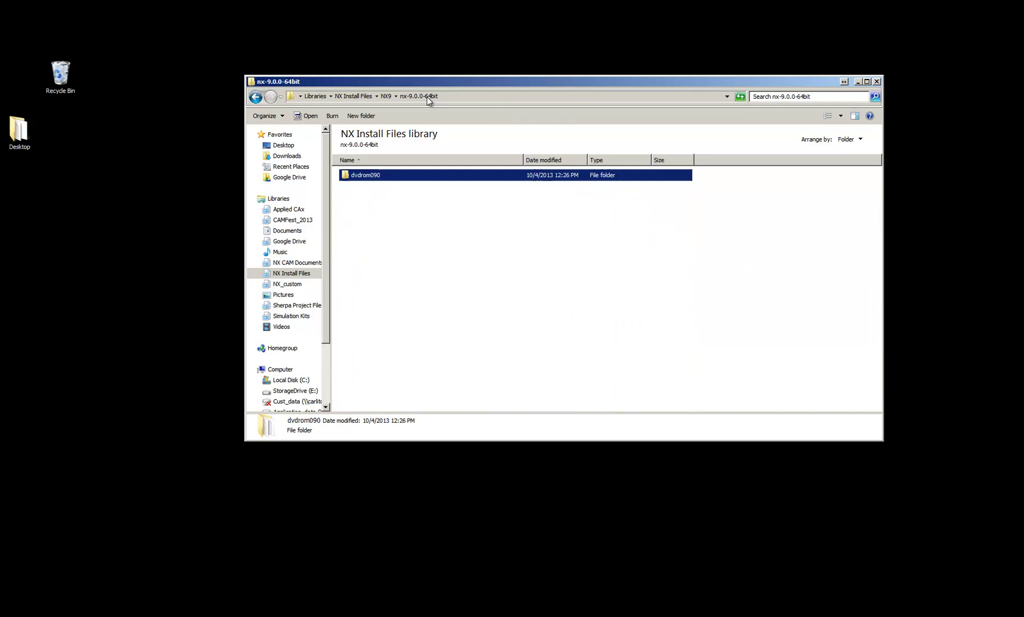
pyautogui.click(385, 97)
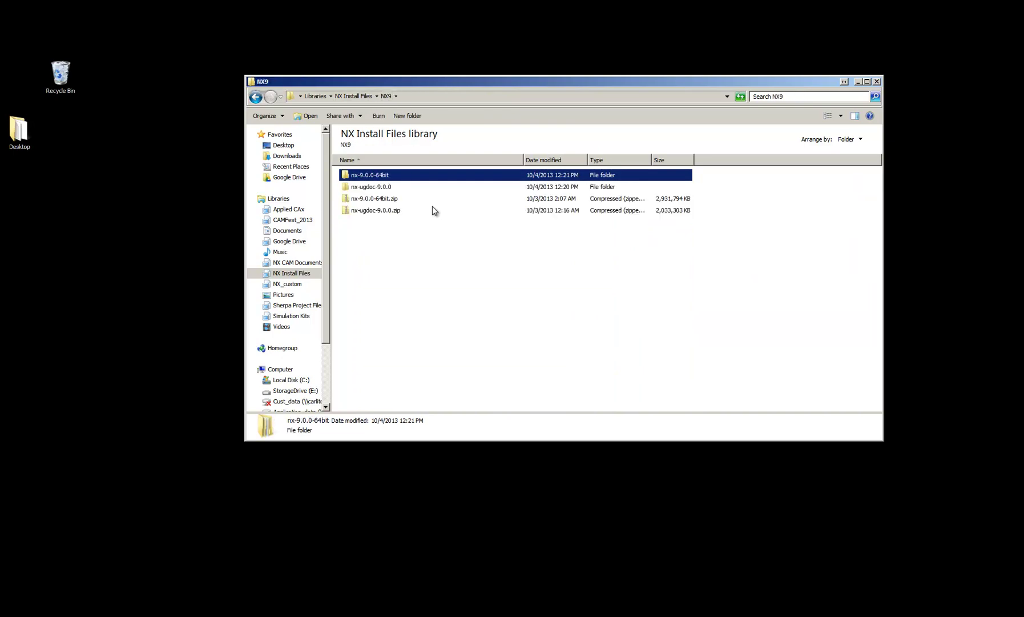
pyautogui.doubleClick(382, 188)
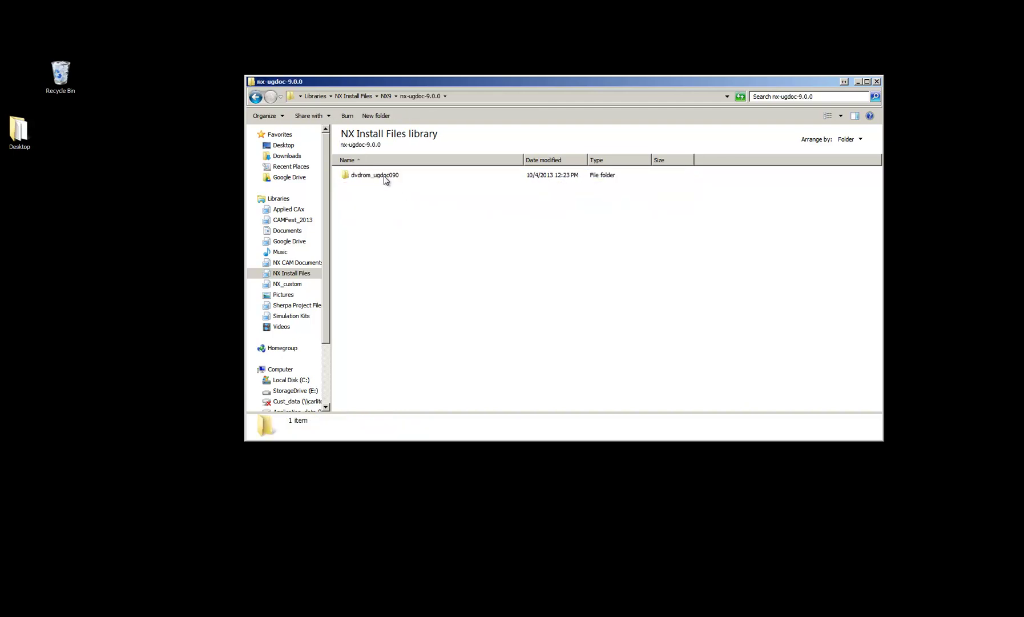
pyautogui.doubleClick(386, 179)
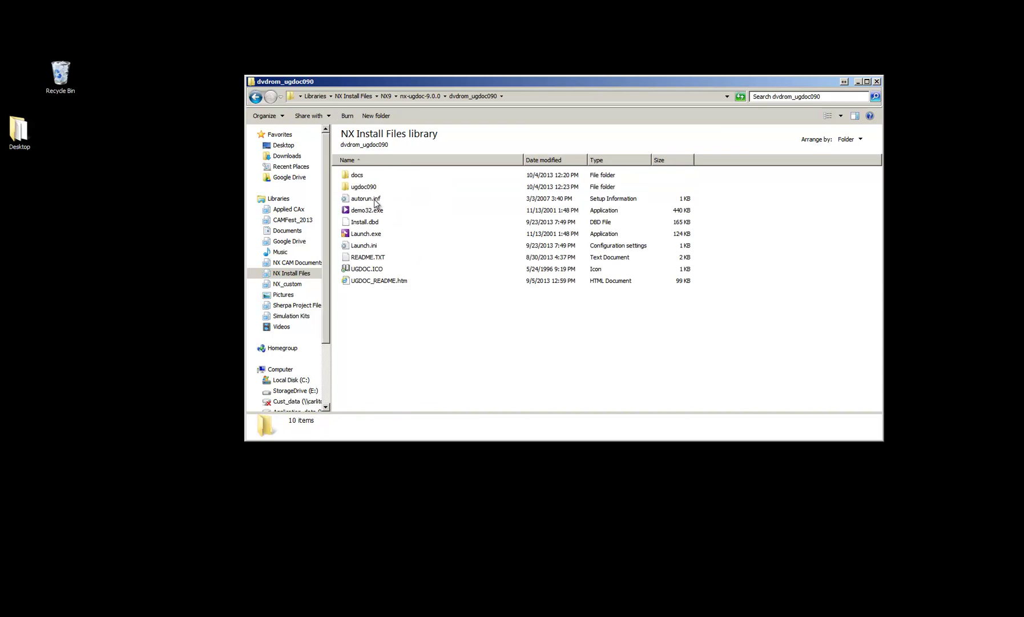
pyautogui.doubleClick(364, 187)
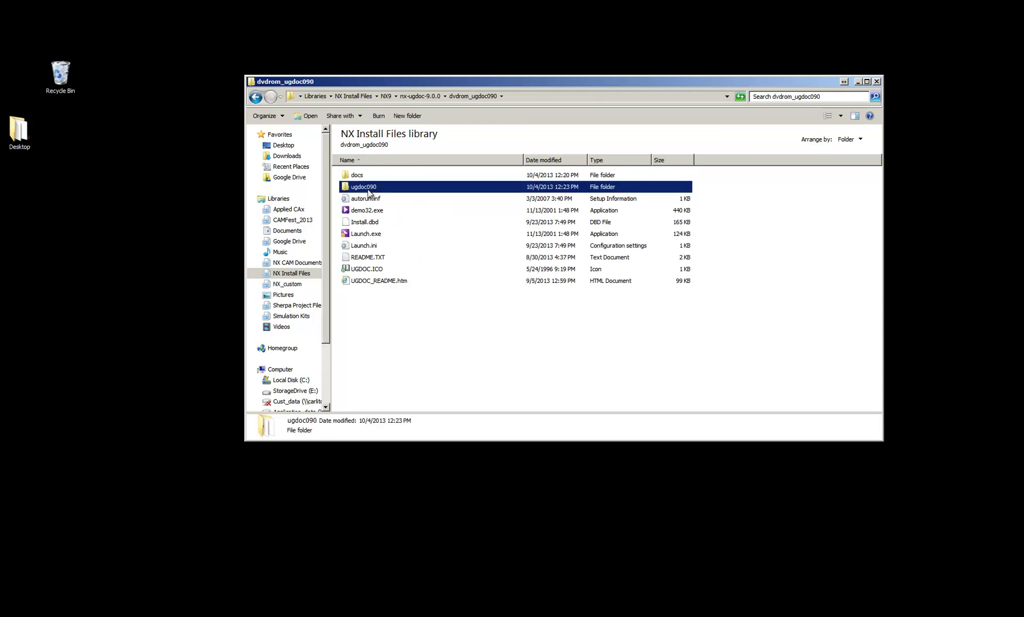
pyautogui.scroll(-4, 435, 296)
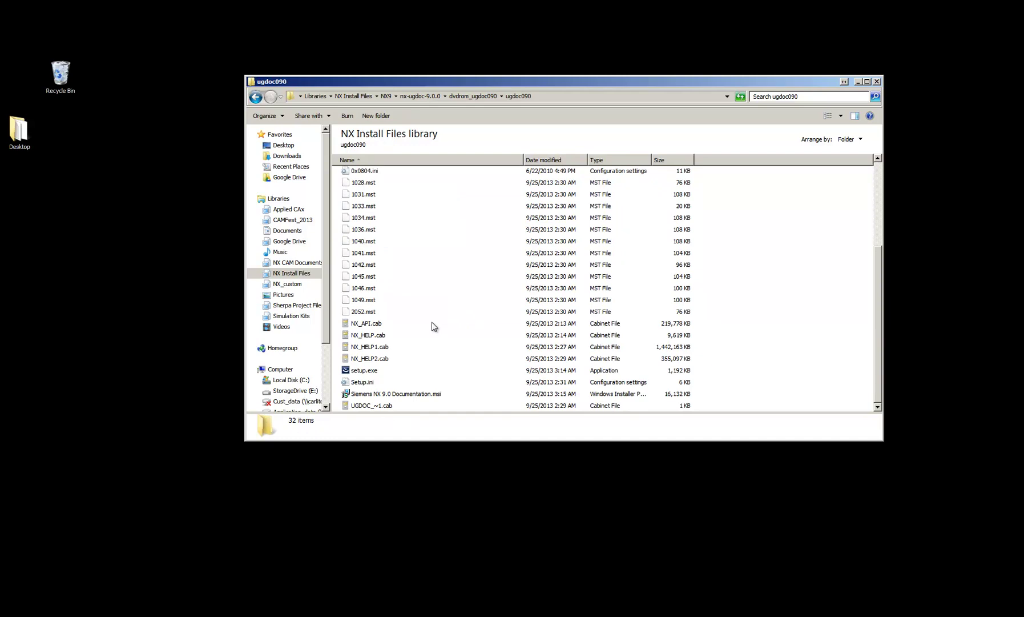
# - Run the documentation setup.exe as administrator with English (United States) as the language
pyautogui.rightClick(368, 370)
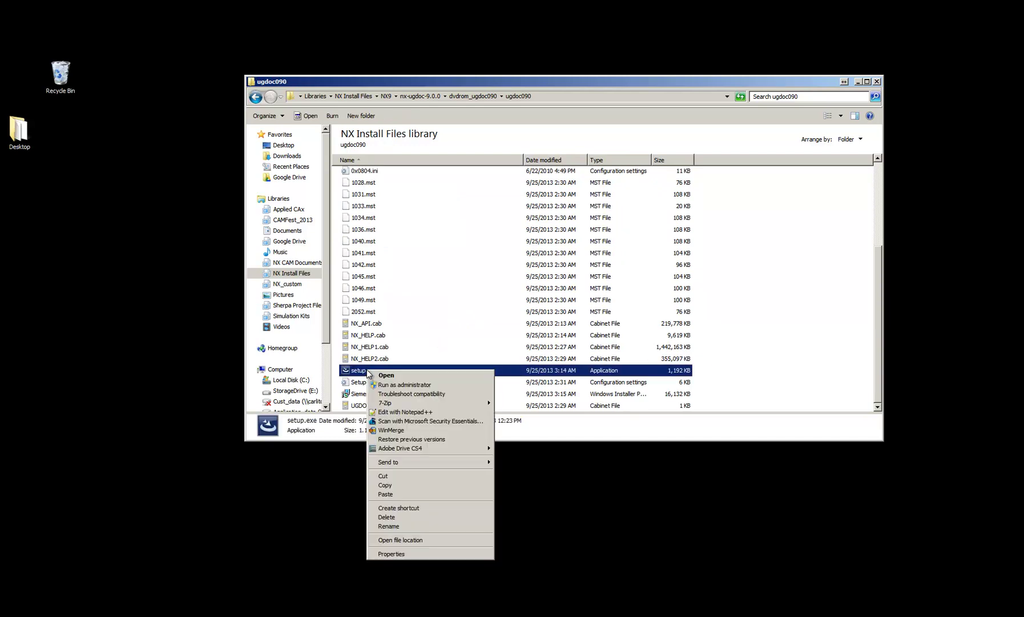
pyautogui.click(421, 385)
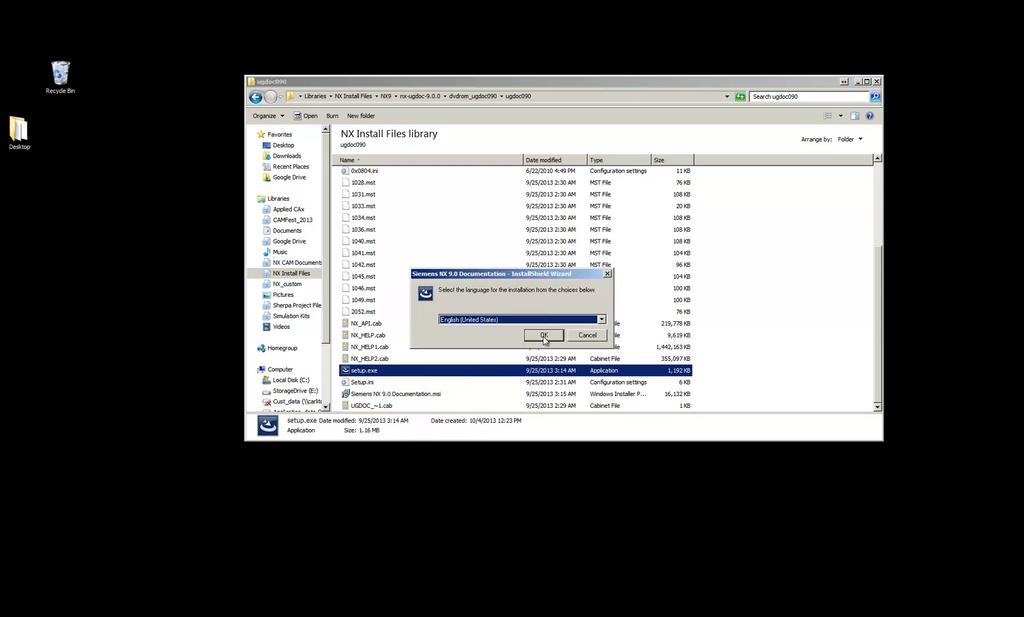
pyautogui.click(545, 336)
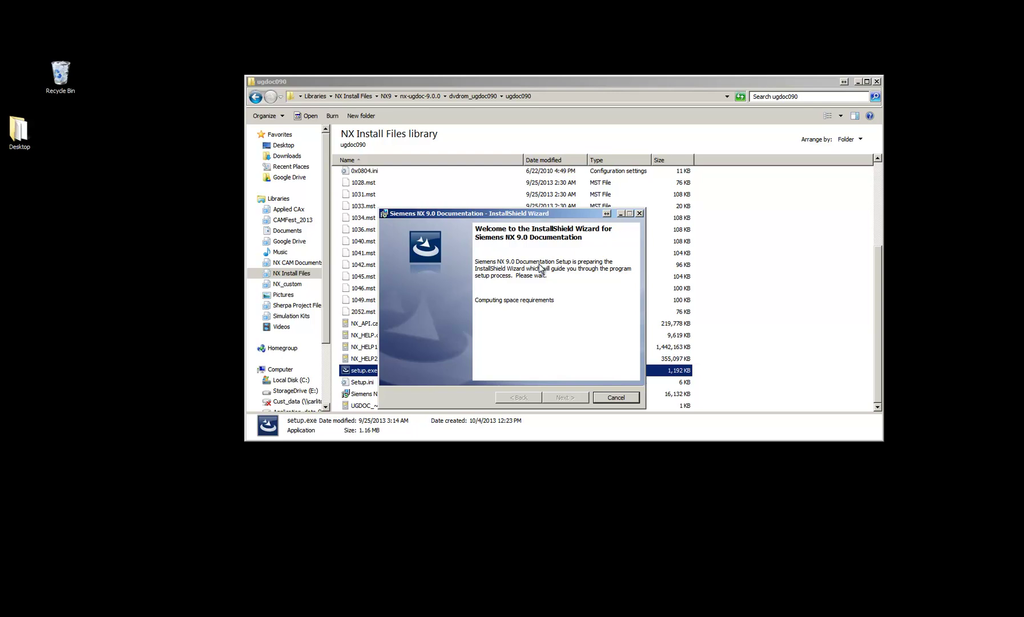
# - Set NX API Manuals to install on the local hard drive and start installing
pyautogui.click(572, 396)
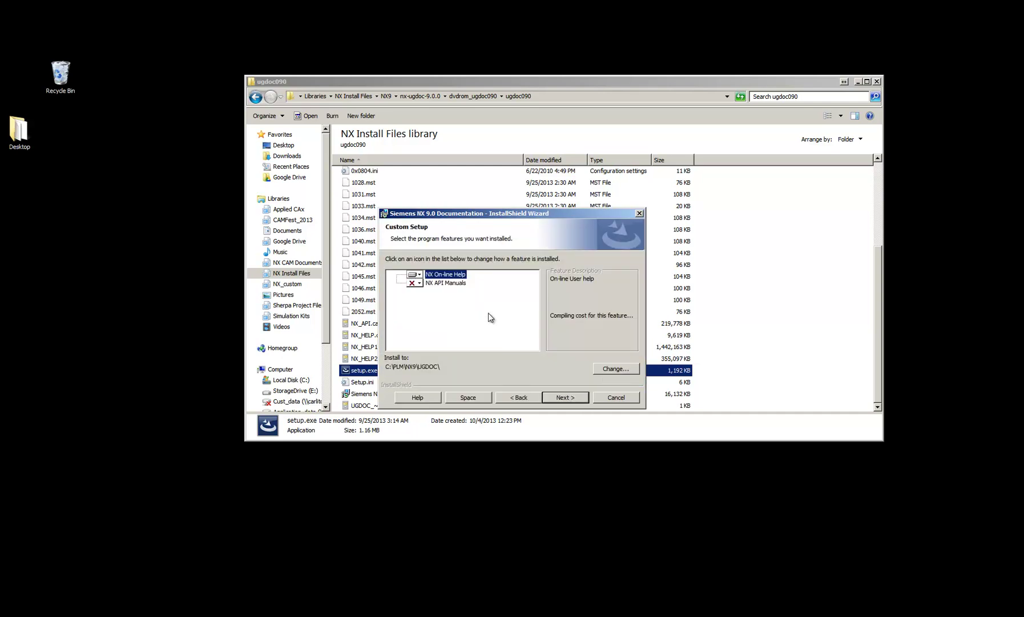
pyautogui.click(416, 283)
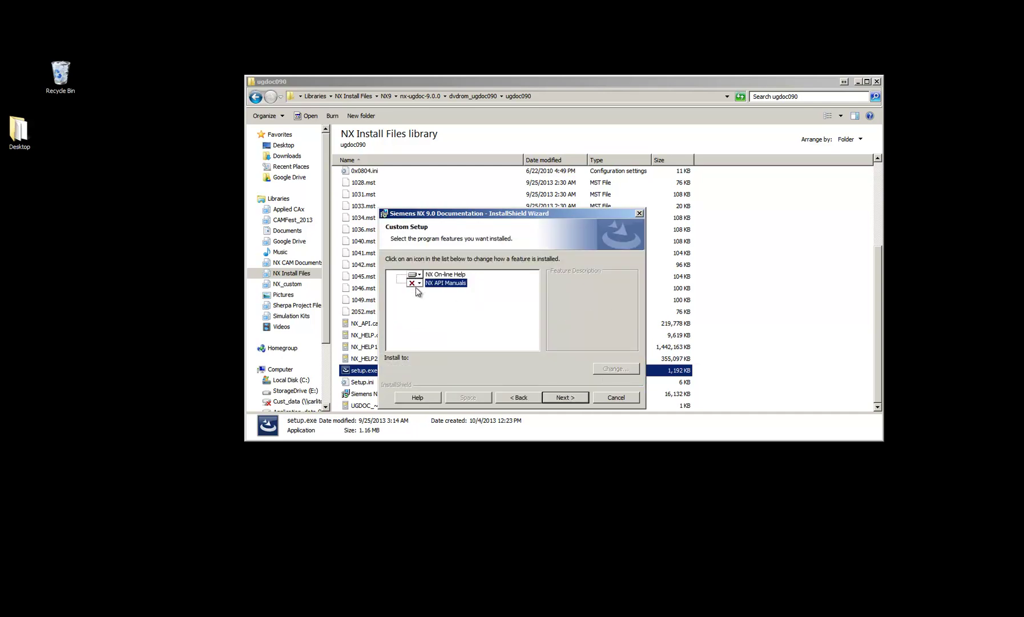
pyautogui.click(429, 294)
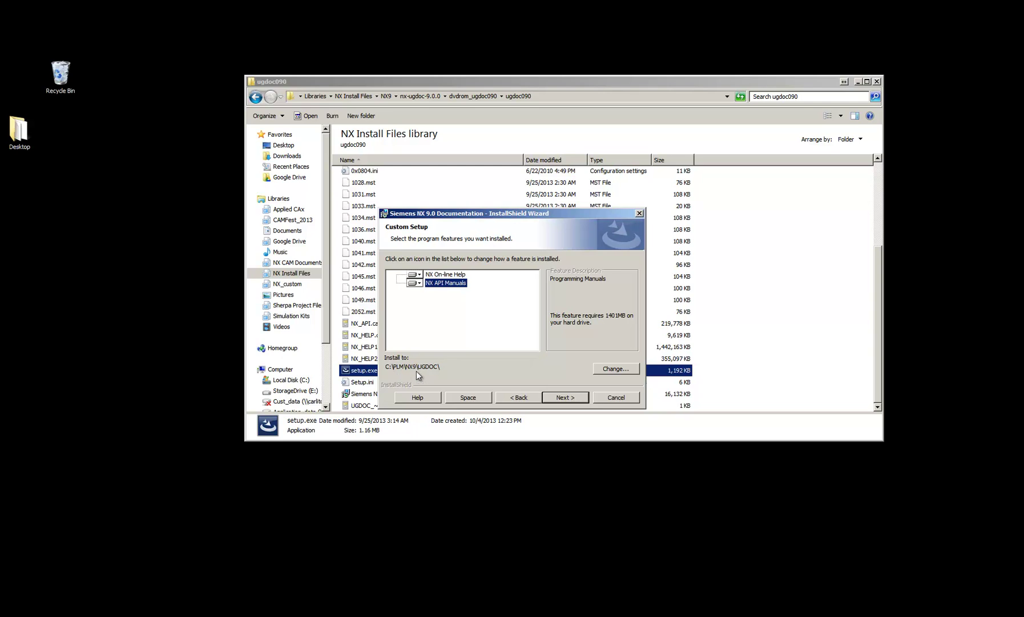
pyautogui.click(564, 398)
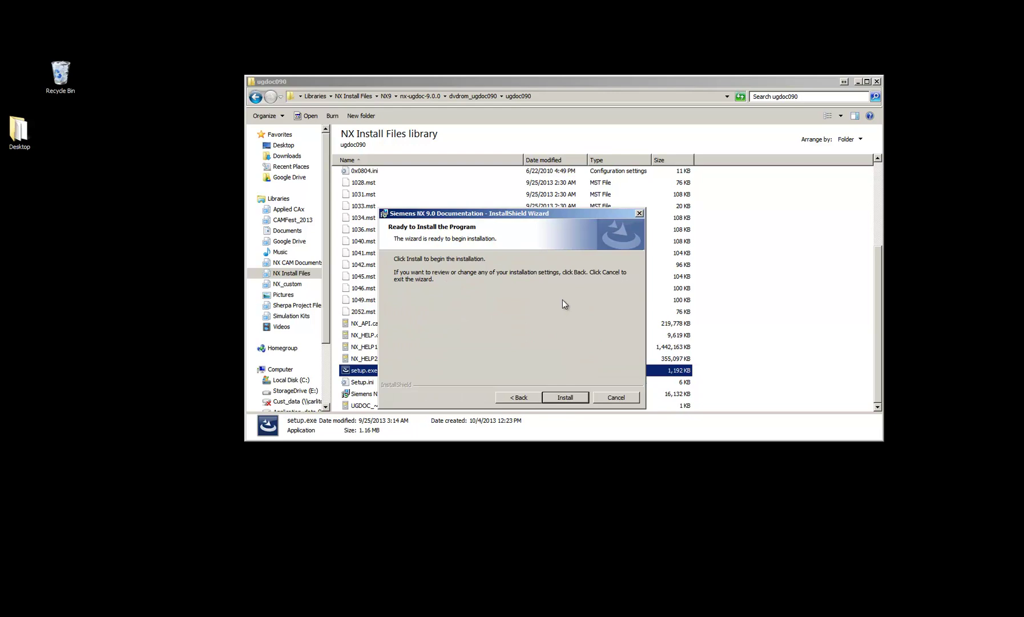
pyautogui.click(565, 397)
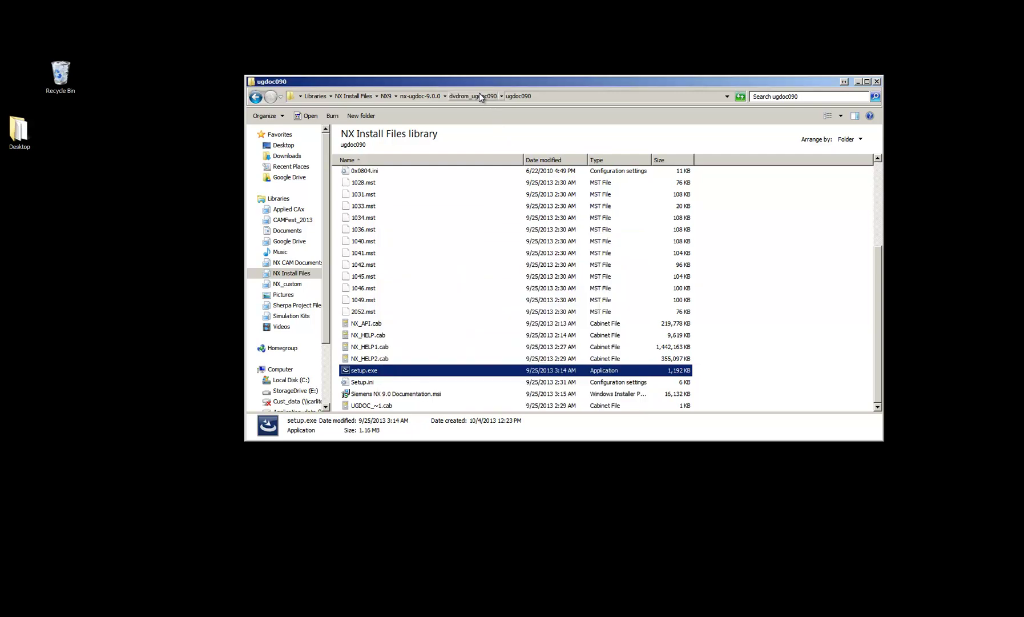
# - Return to the NX9 folder and select the nx-ugdoc-9.0.0.zip and nx-9.0.0-64bit.zip archives
pyautogui.click(480, 95)
pyautogui.click(423, 96)
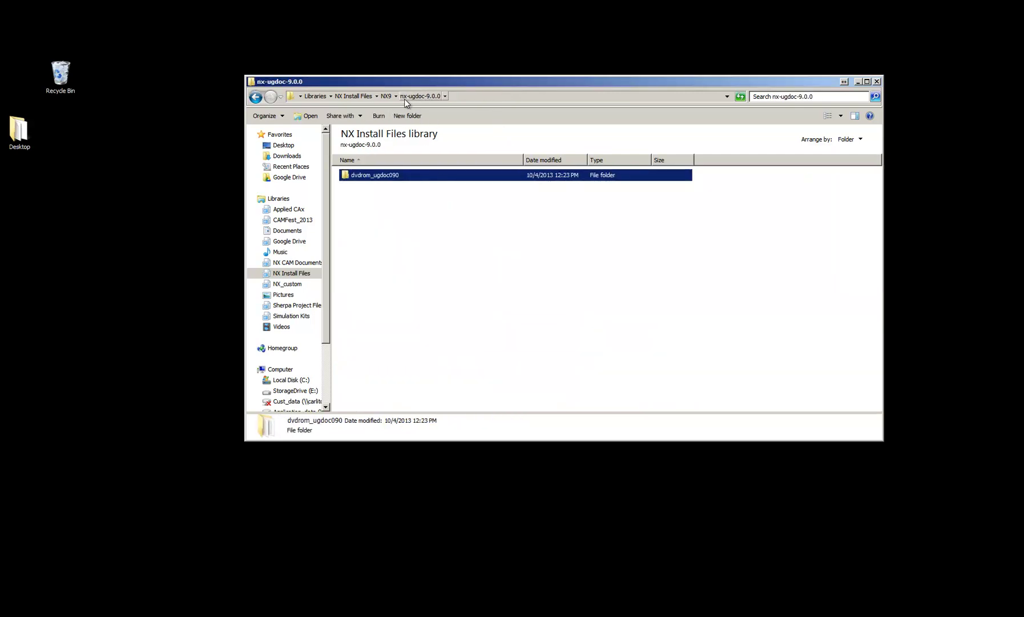
pyautogui.click(386, 96)
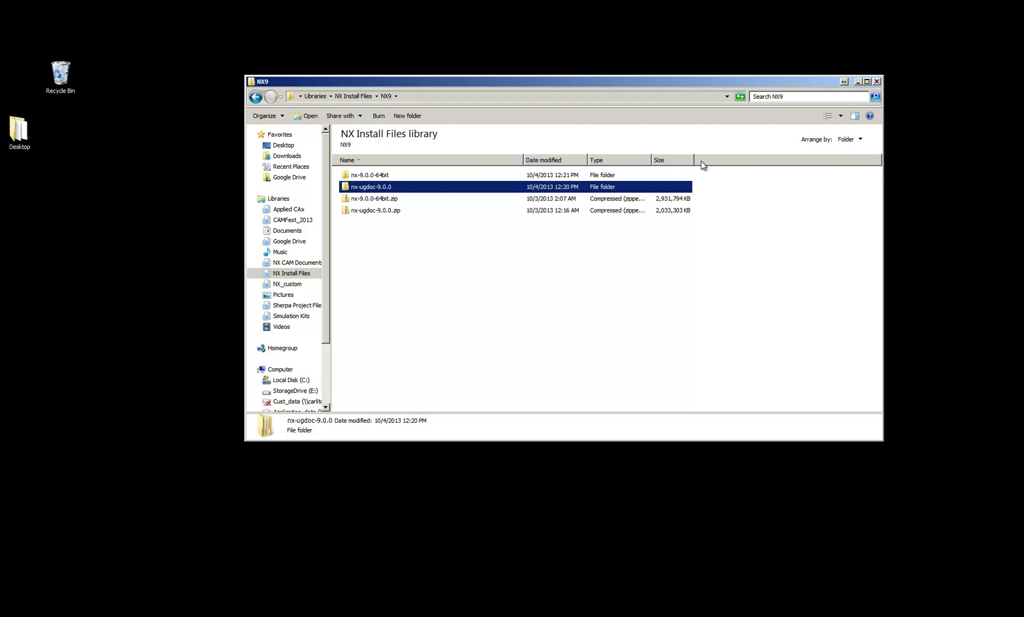
pyautogui.click(395, 213)
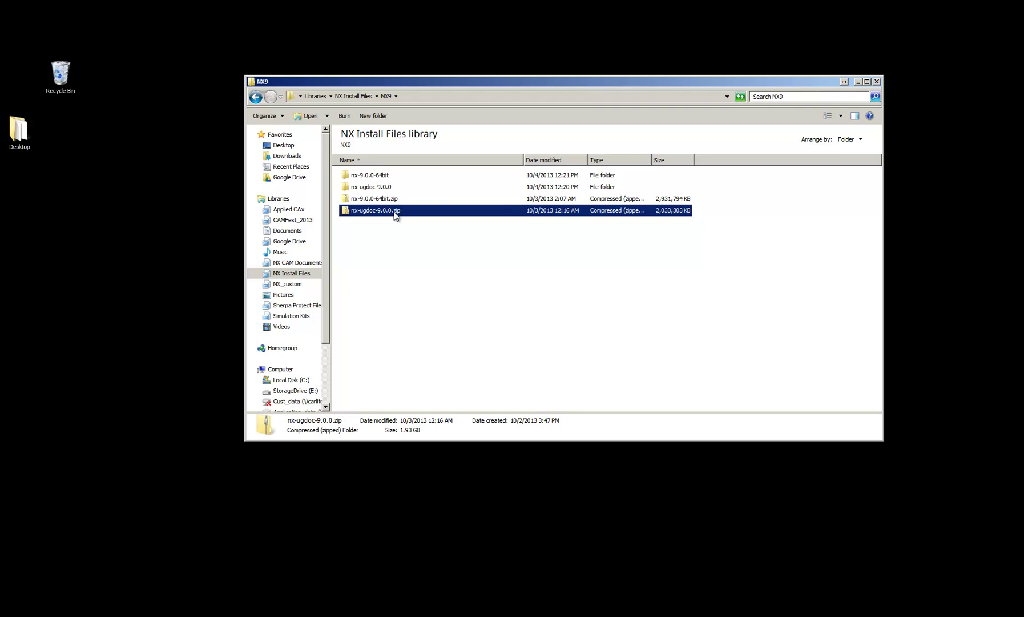
pyautogui.click(395, 199)
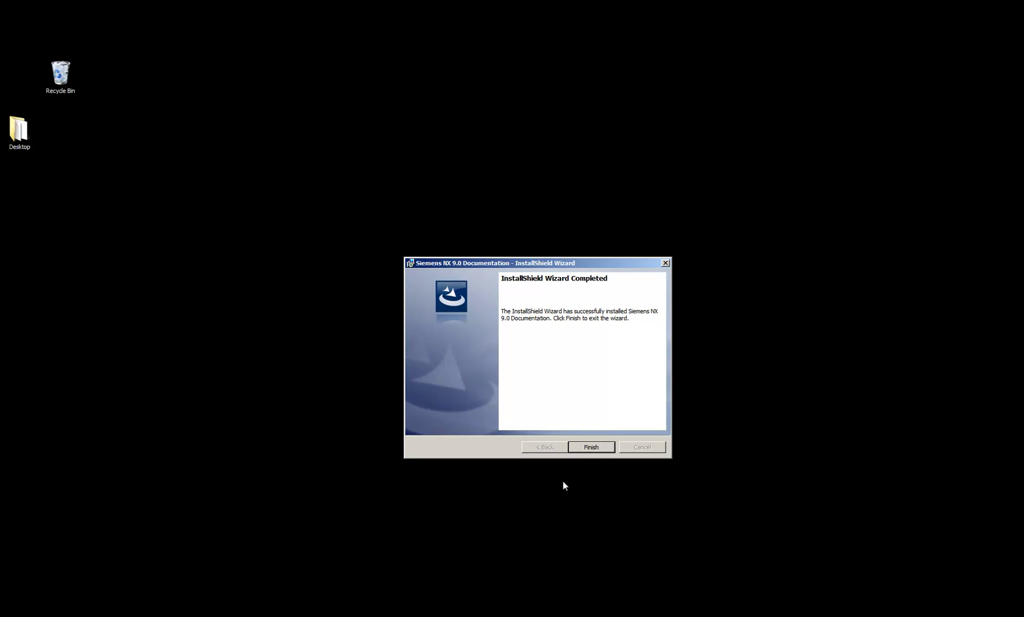
# - Finish the documentation wizard and launch NX 9.0 from the Siemens NX 9.0 program group
pyautogui.click(597, 445)
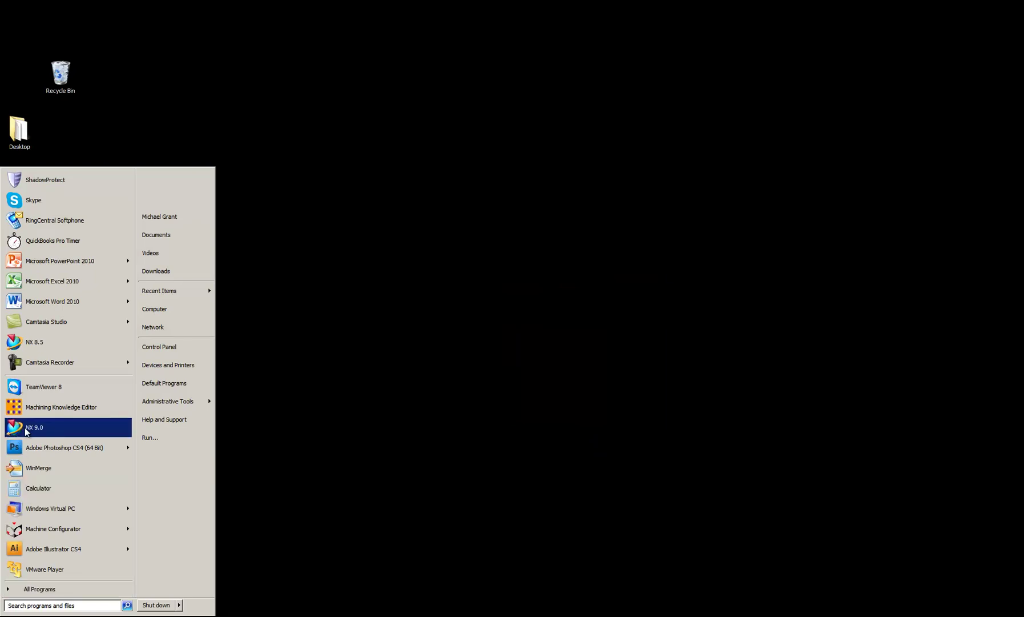
pyautogui.click(39, 588)
pyautogui.scroll(-5, 90, 422)
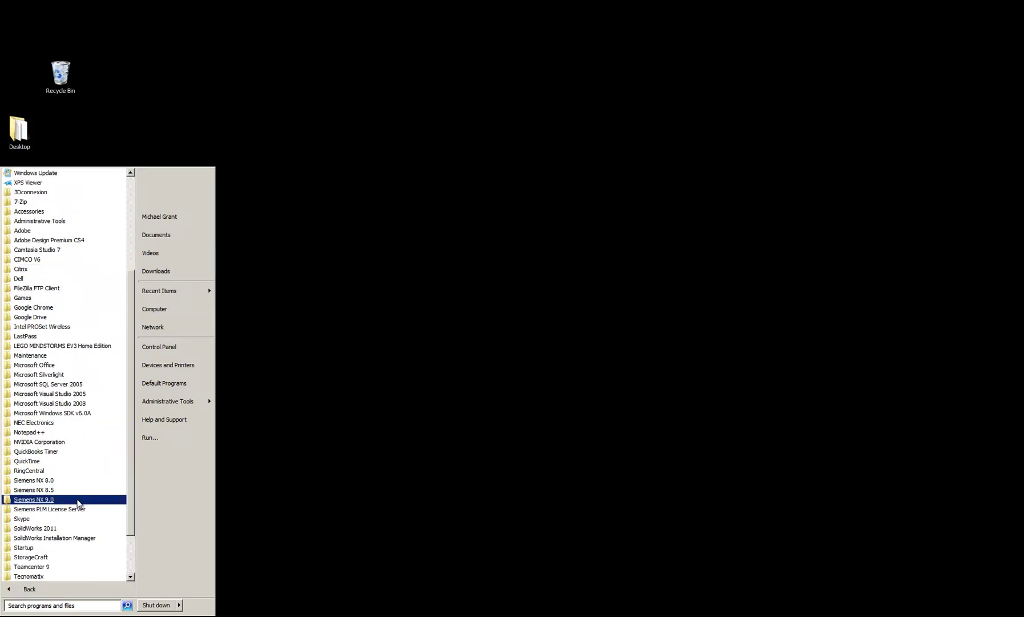
pyautogui.click(78, 501)
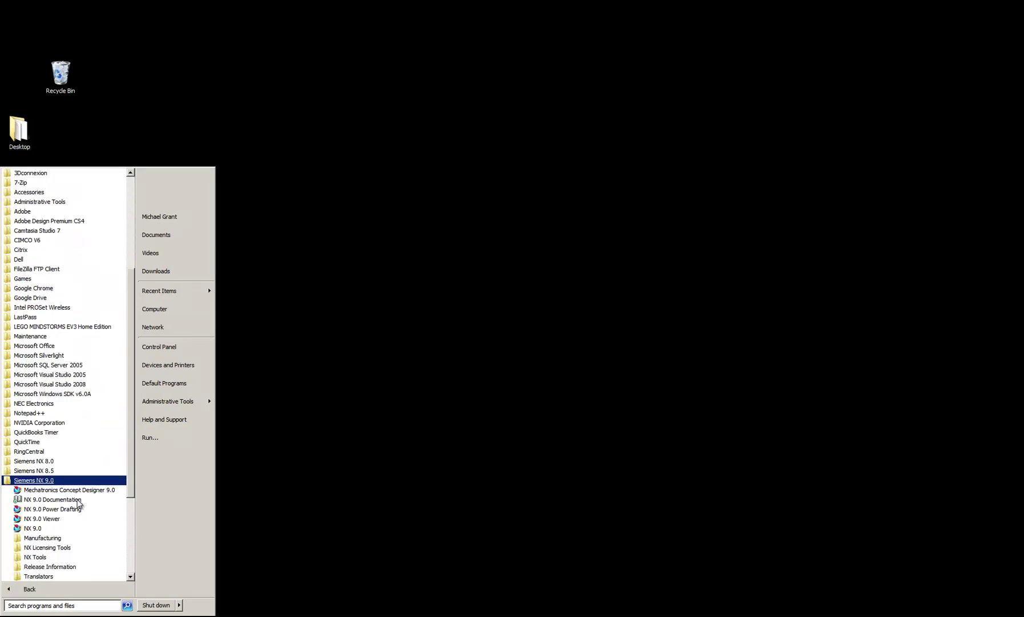
pyautogui.click(41, 529)
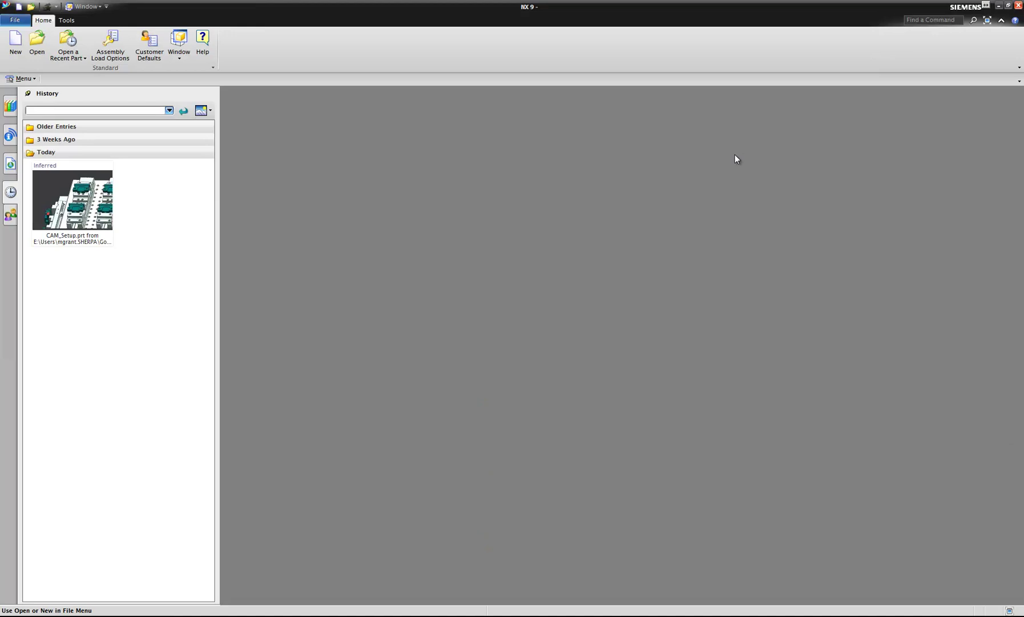
# - Open NX Help maximized, go to CAD — Sketch, and search for 'extrude'
pyautogui.click(203, 41)
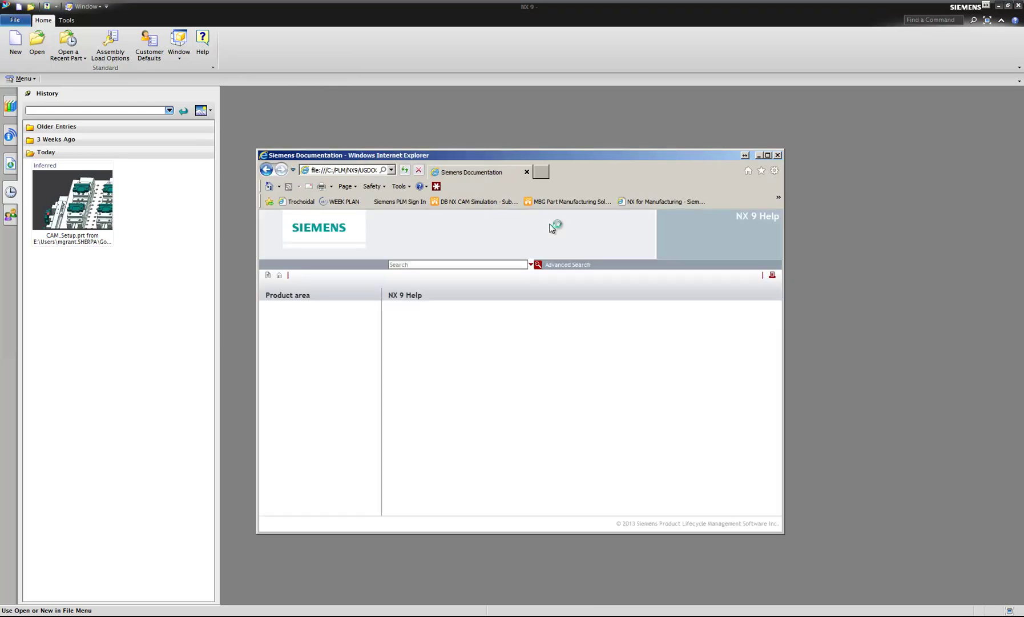
pyautogui.click(768, 155)
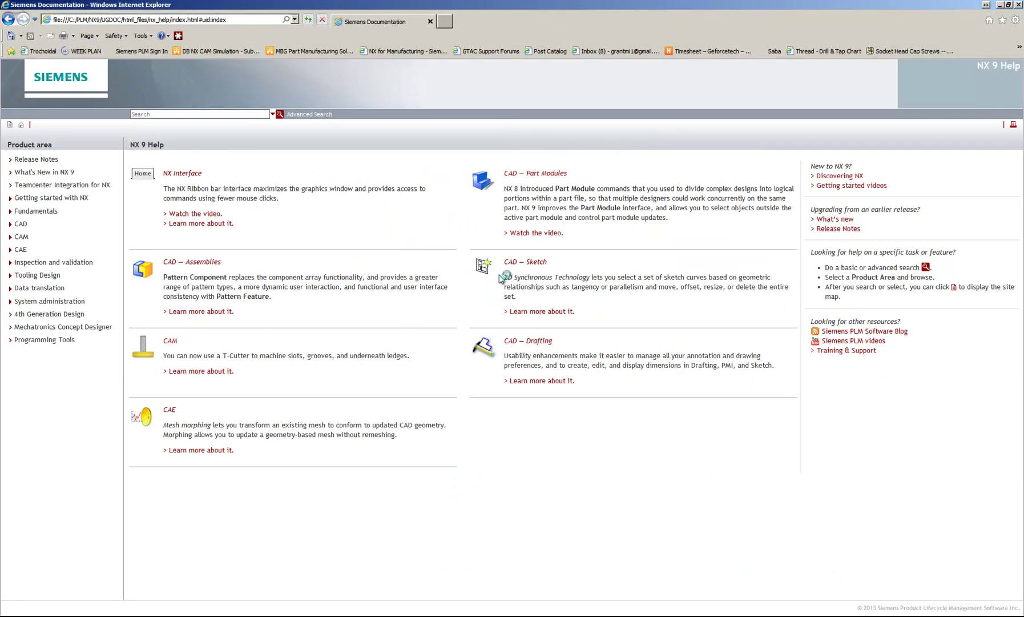
pyautogui.click(516, 264)
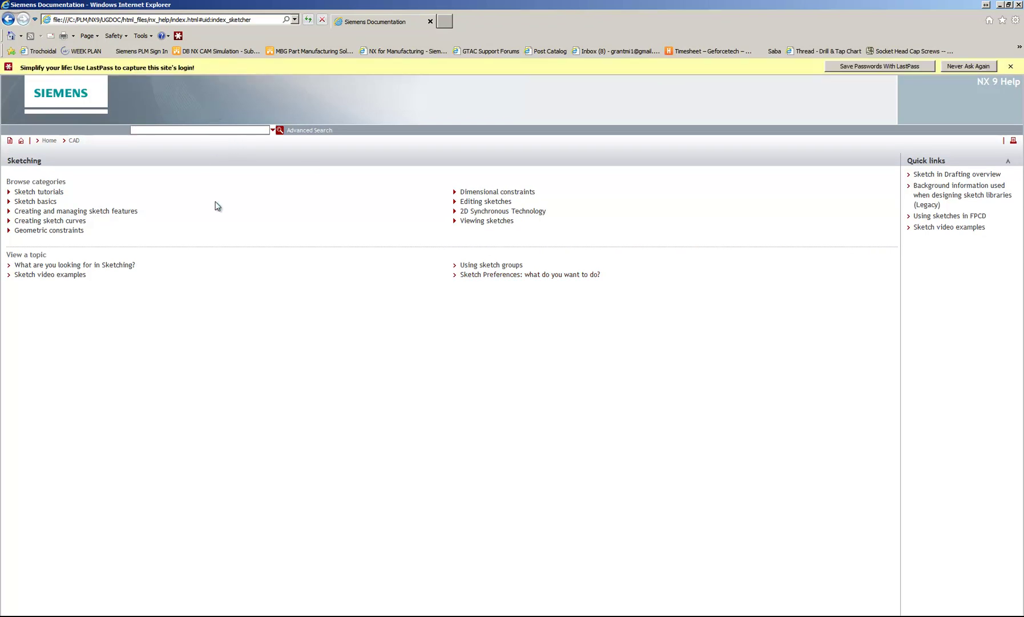
pyautogui.write('extrude')
pyautogui.press('Return')
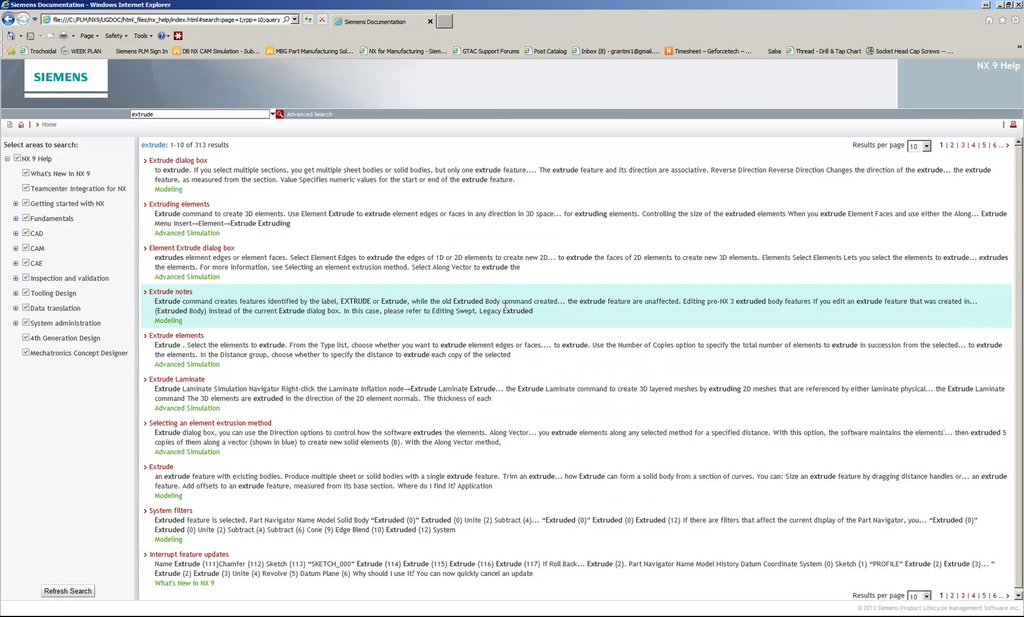
pyautogui.hotkey('alt', 'Tab')
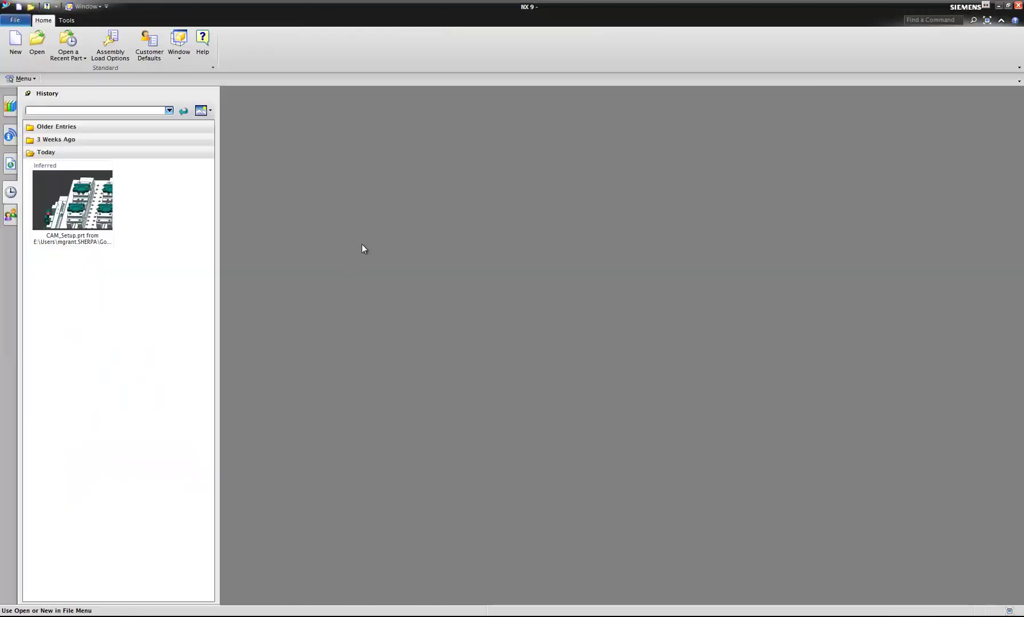